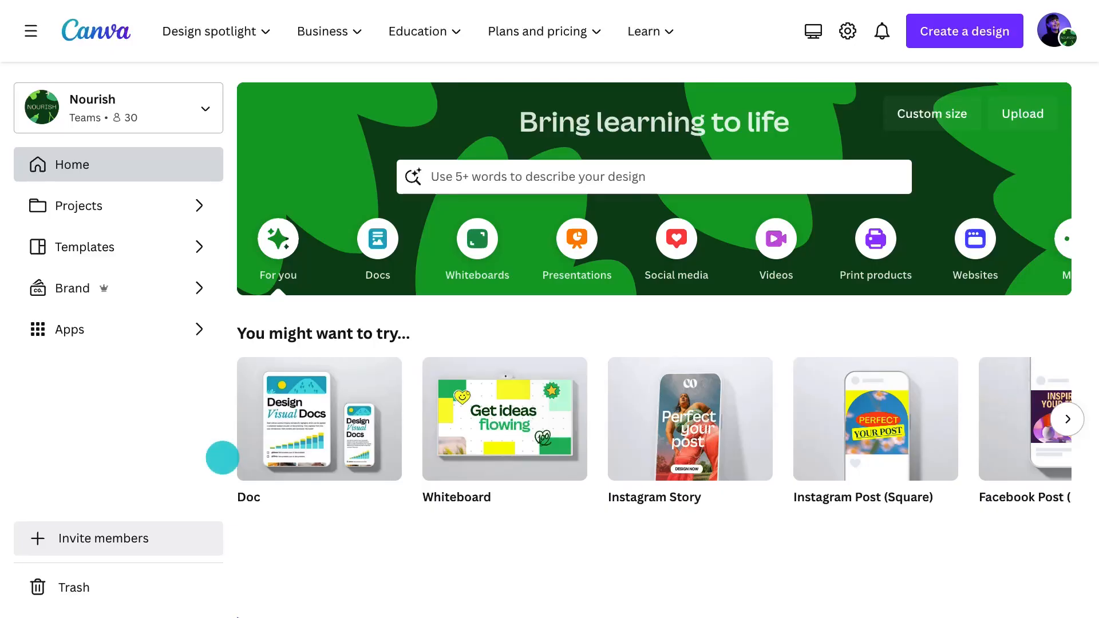
Examine the logos, colors, fonts, photos, graphics and icons in the Nourish Skincare brand kit, and return to the brand kit overview.
left_click(147, 289)
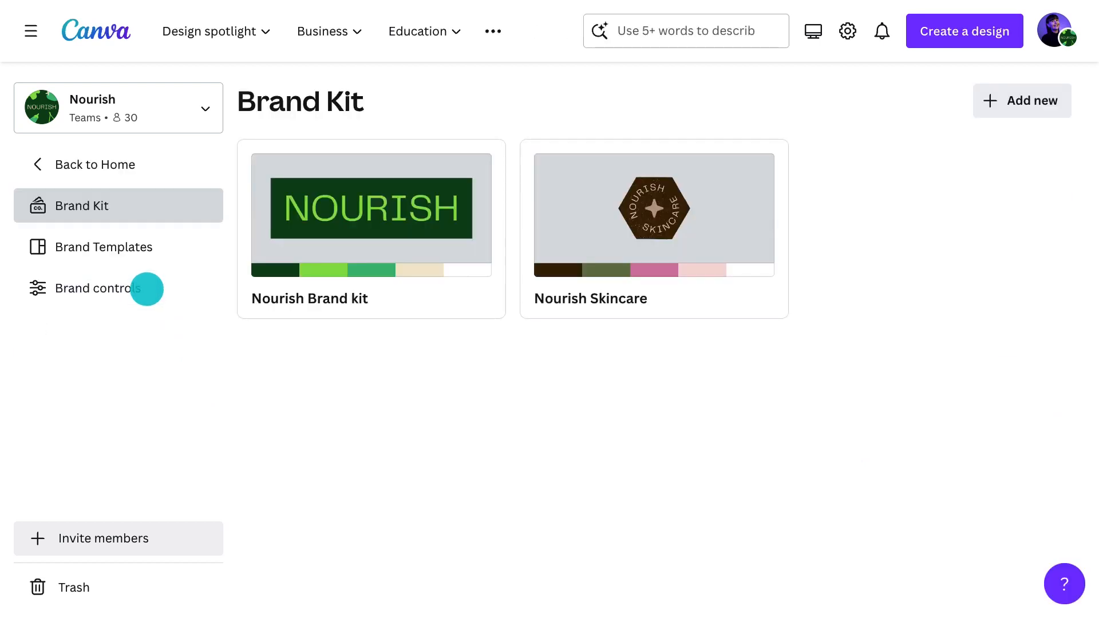
left_click(581, 267)
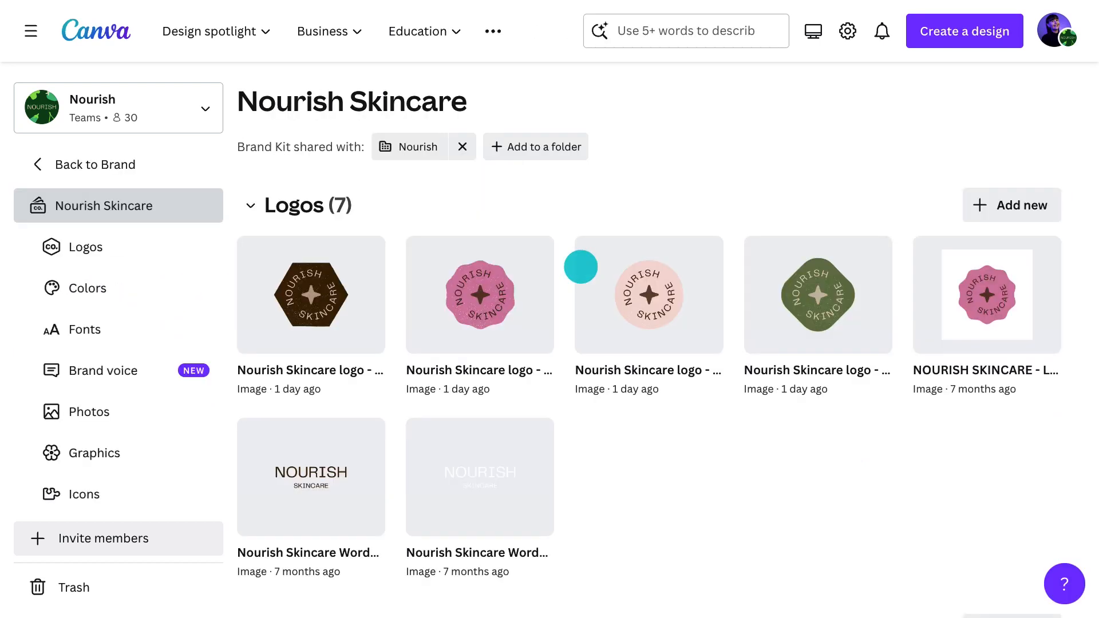
scroll(581, 267, "down", 10)
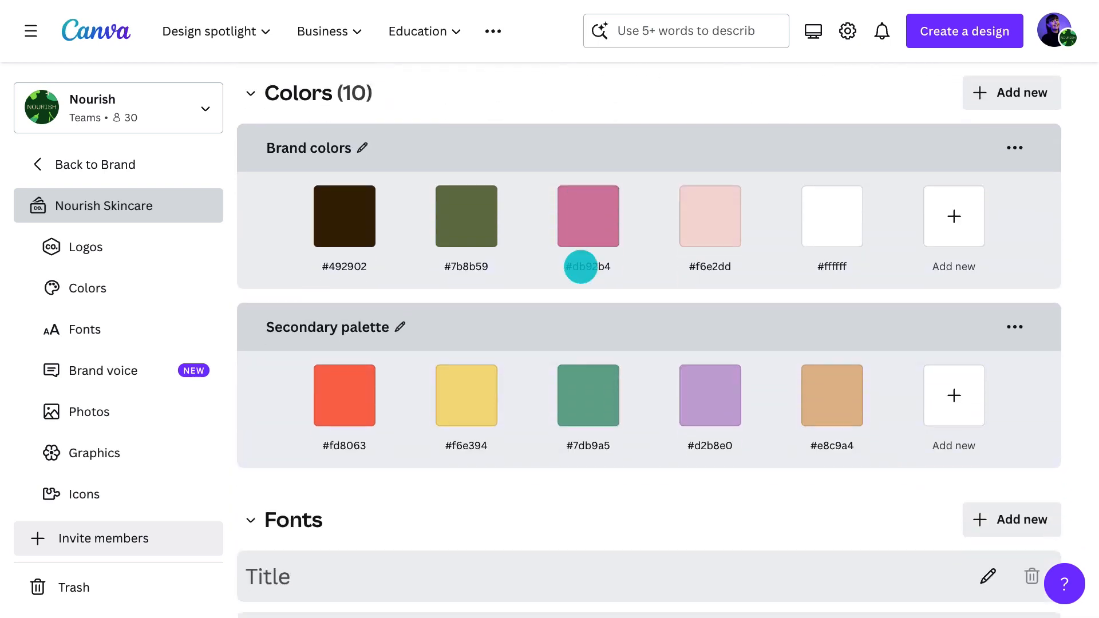
scroll(581, 267, "down", 15)
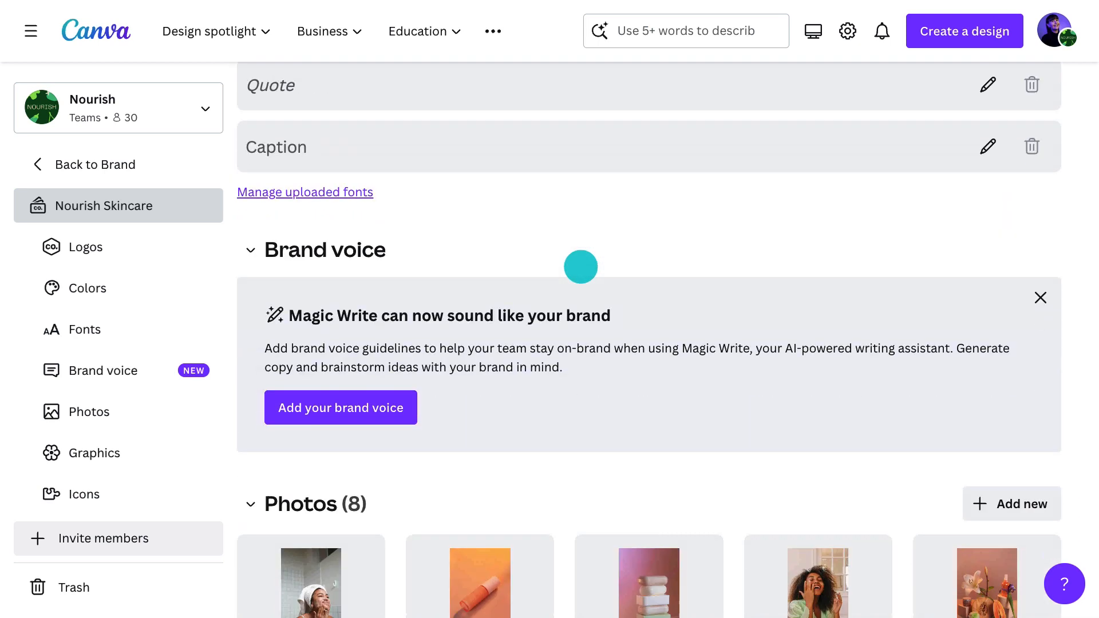
scroll(581, 267, "down", 12)
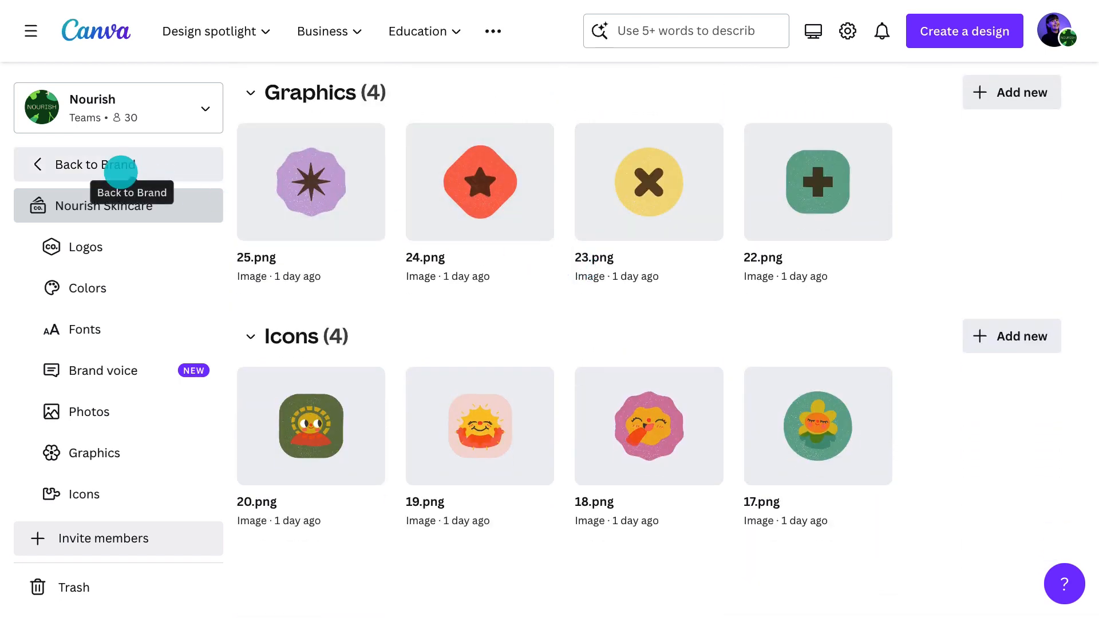
left_click(117, 168)
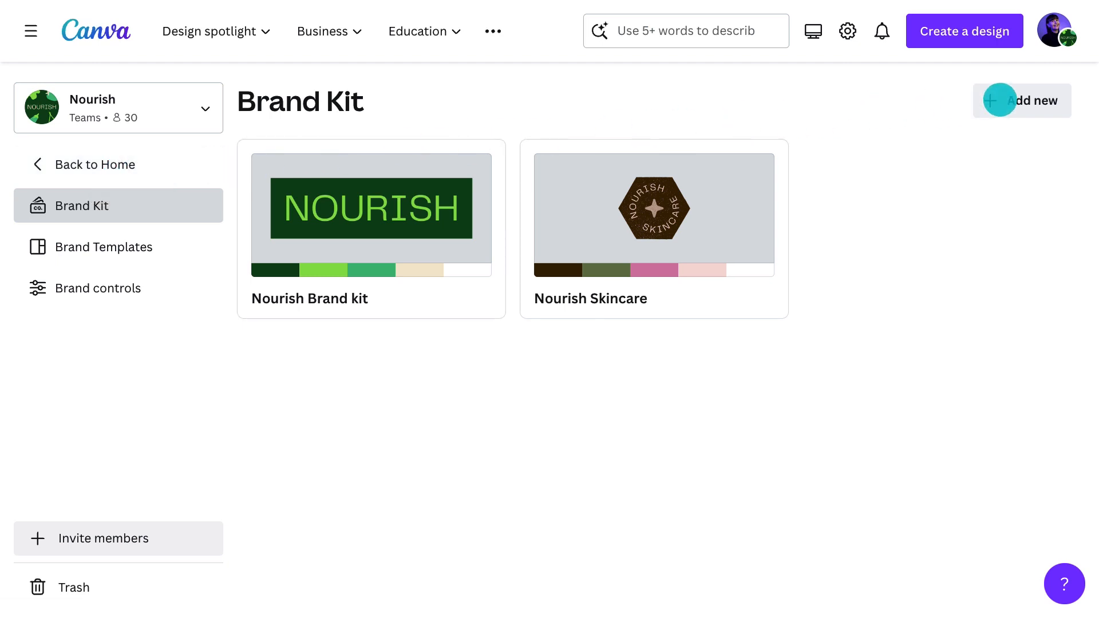
Create a new brand kit named Artiste Cartel.
left_click(1001, 100)
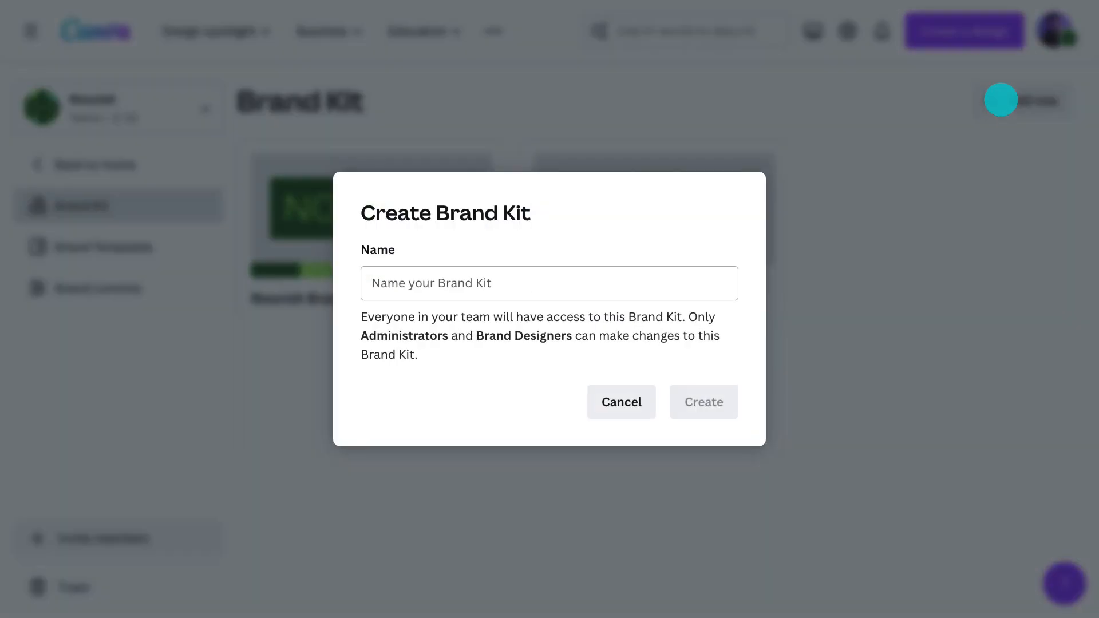
left_click(589, 275)
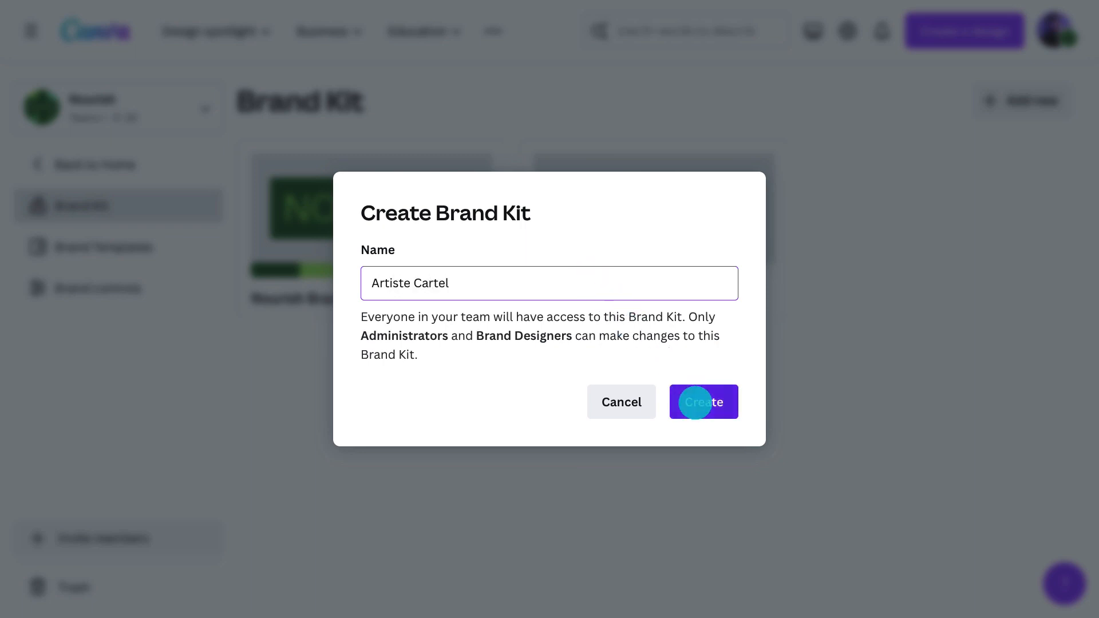
left_click(695, 403)
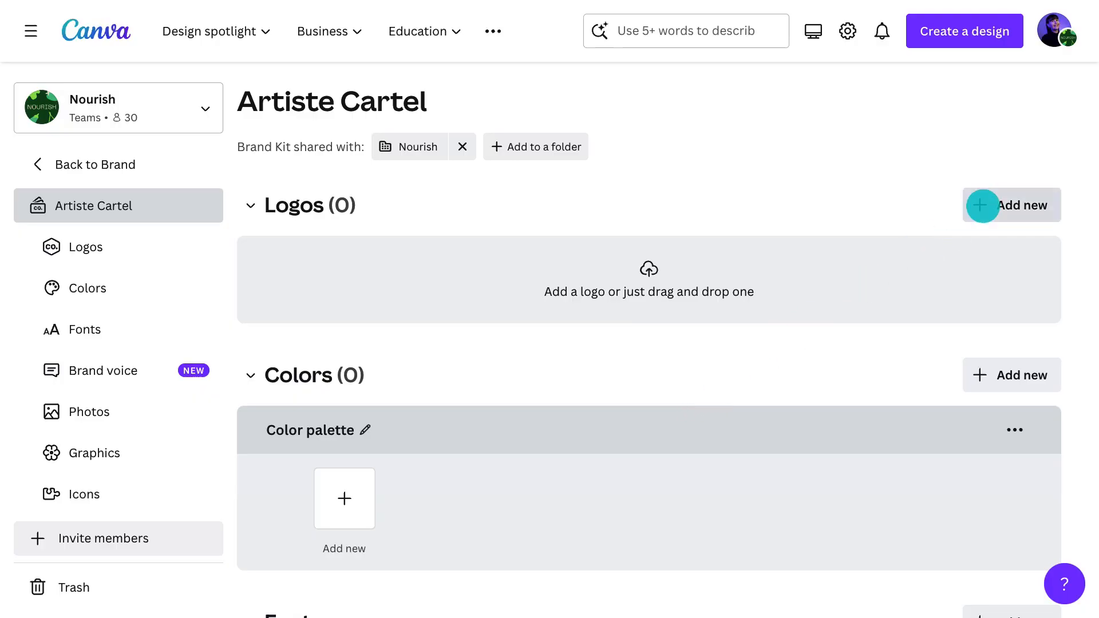
Upload all six logo files, Artiste_Cartel_Logo1.png to Artiste_Cartel_Logo6.png, from the Logo folder to the brand kit's logos.
left_click(982, 205)
left_click(916, 296)
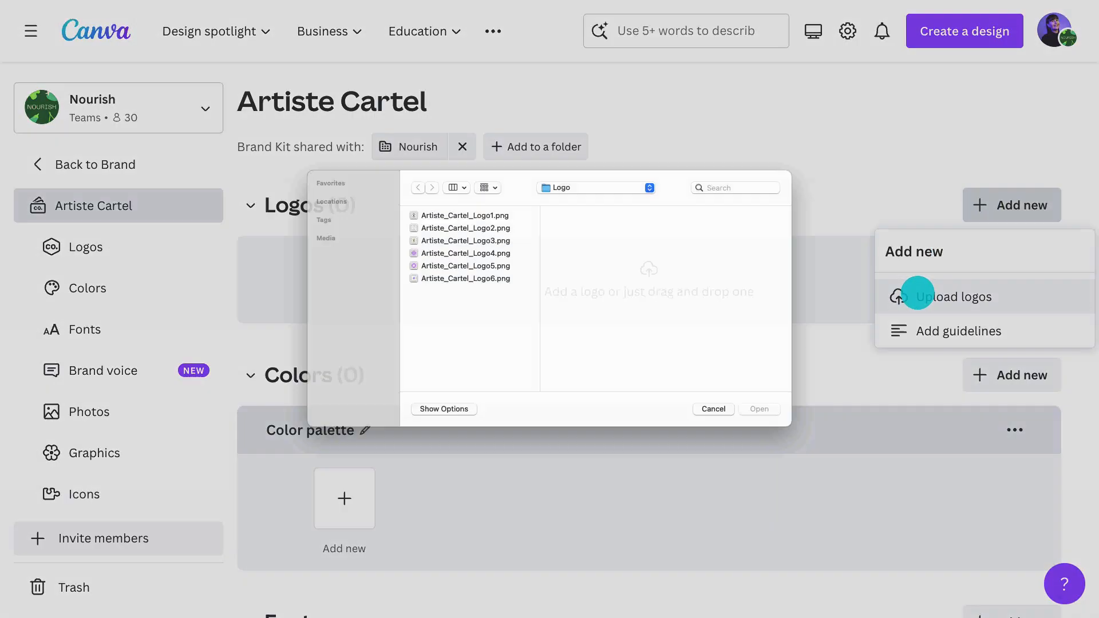
left_click_drag(477, 323, 474, 228)
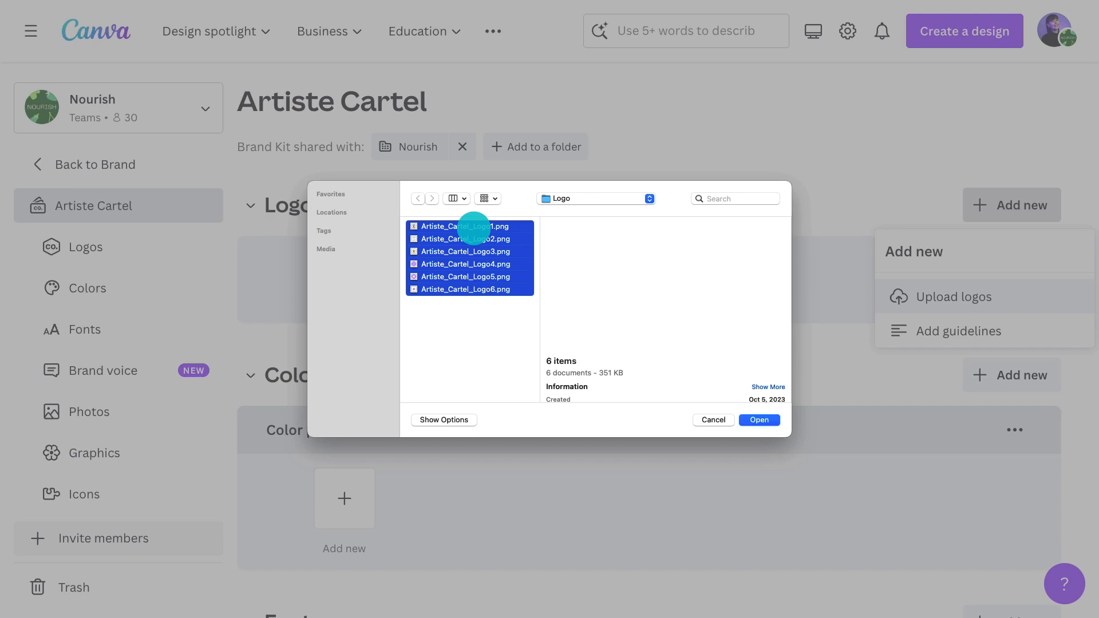
left_click(755, 418)
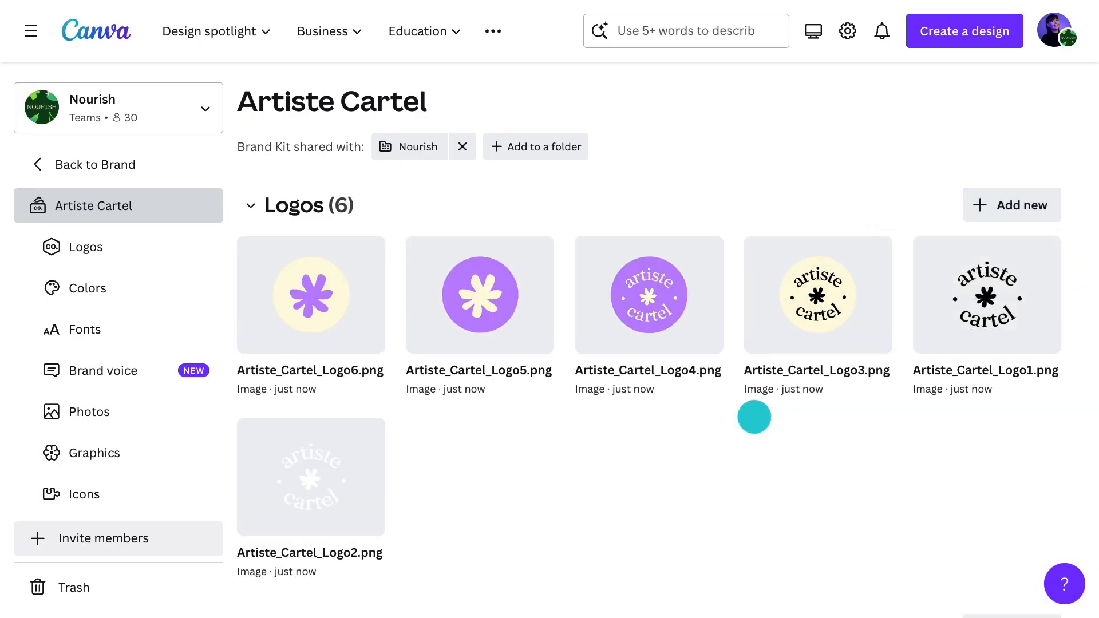
Add the colors #CC99FD, #FFFBE5 and #FFFFFF to the brand kit's color palette.
scroll(755, 417, "down", 7)
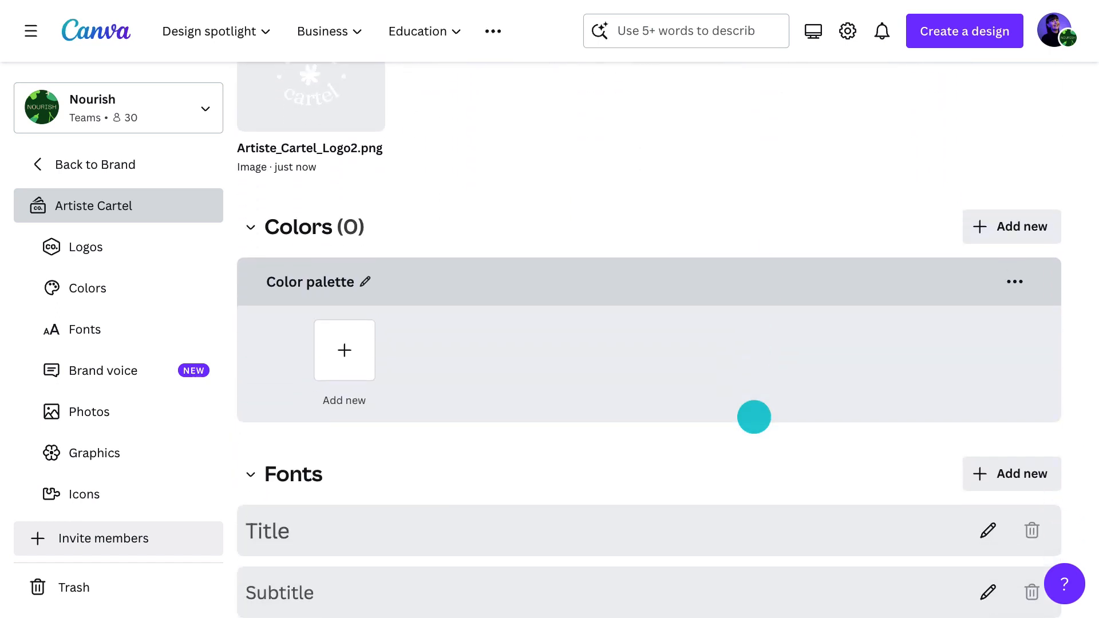
left_click(351, 343)
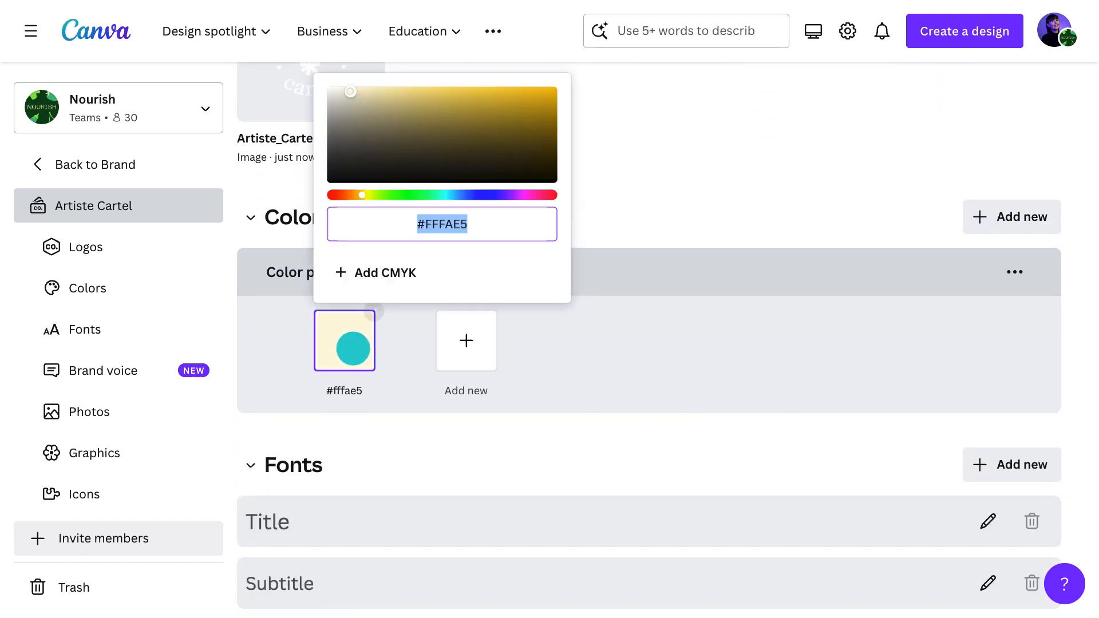
type("#CC99FD")
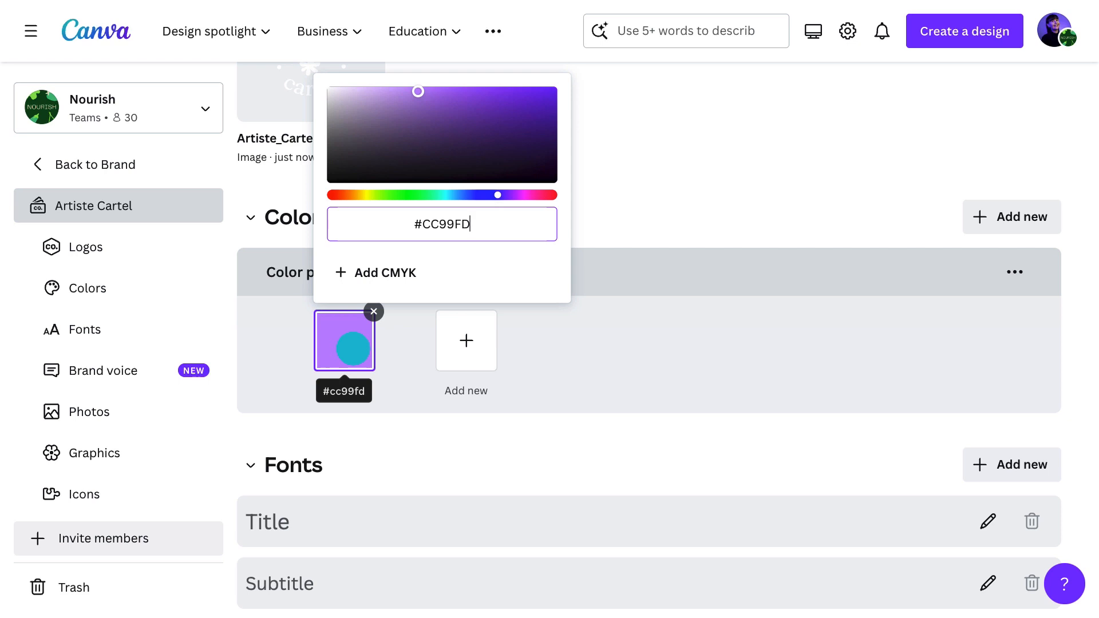
left_click(450, 337)
left_click(452, 340)
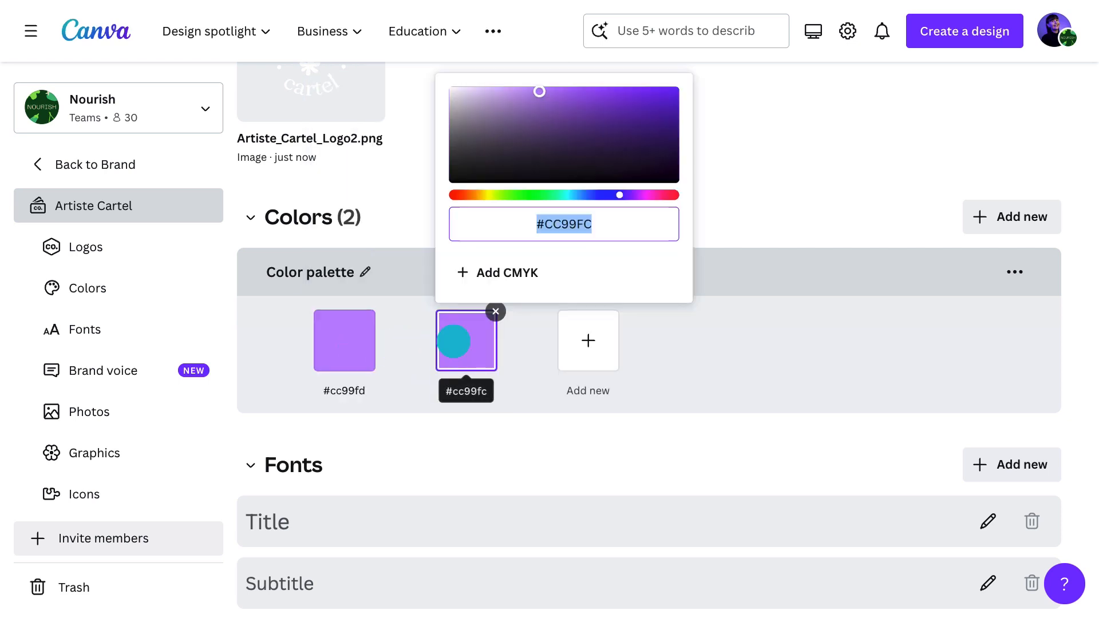
type("#FFFBE5")
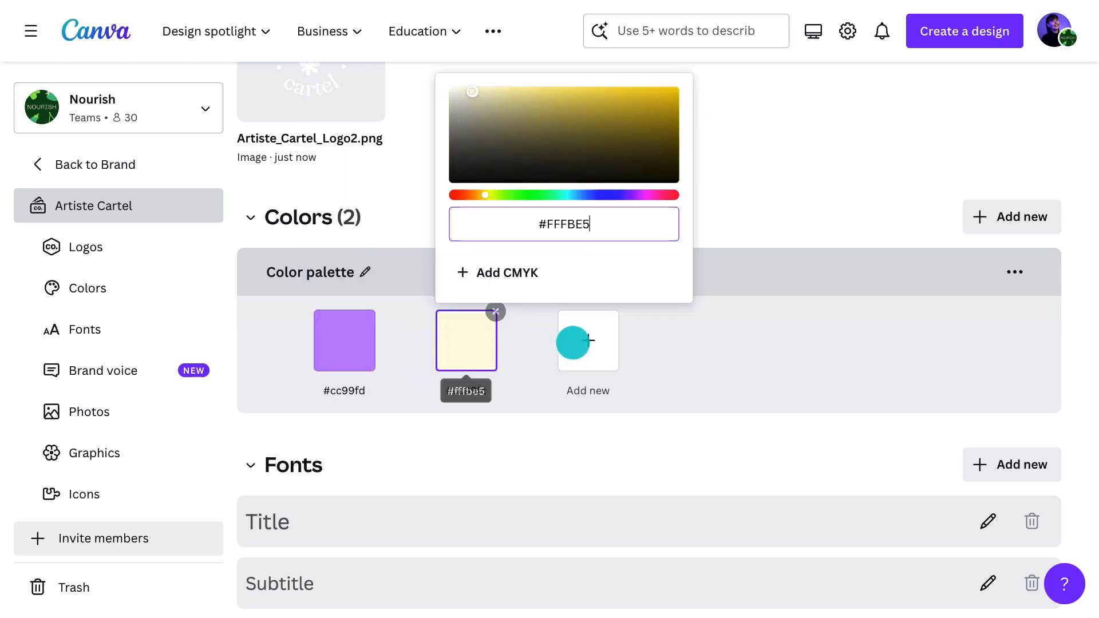
left_click(572, 342)
left_click(573, 342)
type("#FFF")
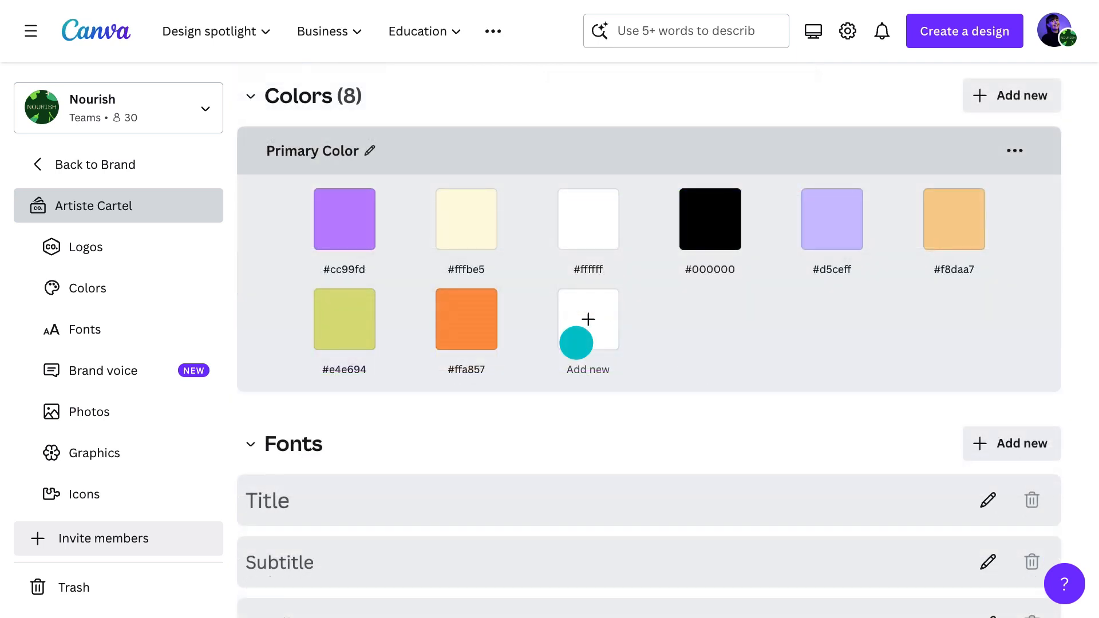
Set the brand fonts to Kingred Modern for Heading, Fraunces Regular for Subheading and Public Sans Regular for Body.
scroll(576, 343, "down", 5)
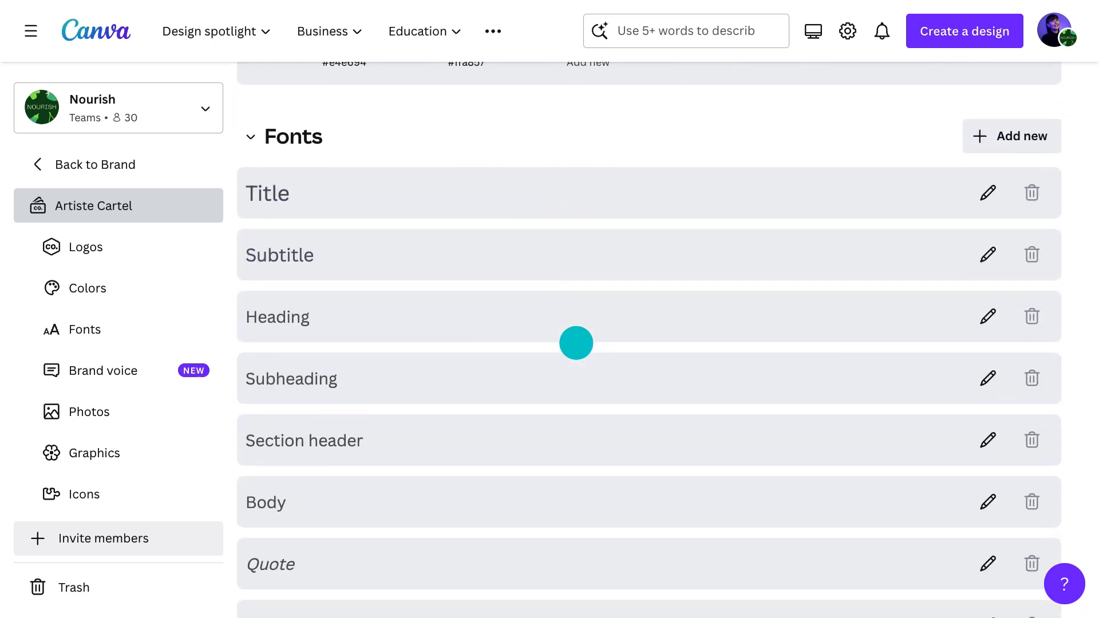
scroll(576, 343, "down", 2)
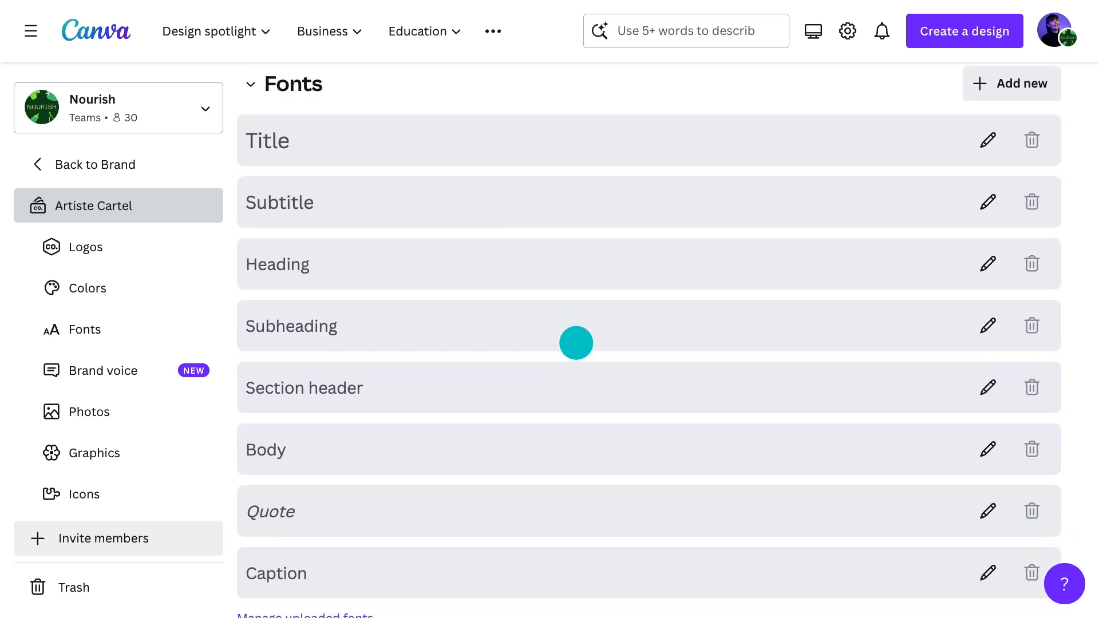
left_click(986, 265)
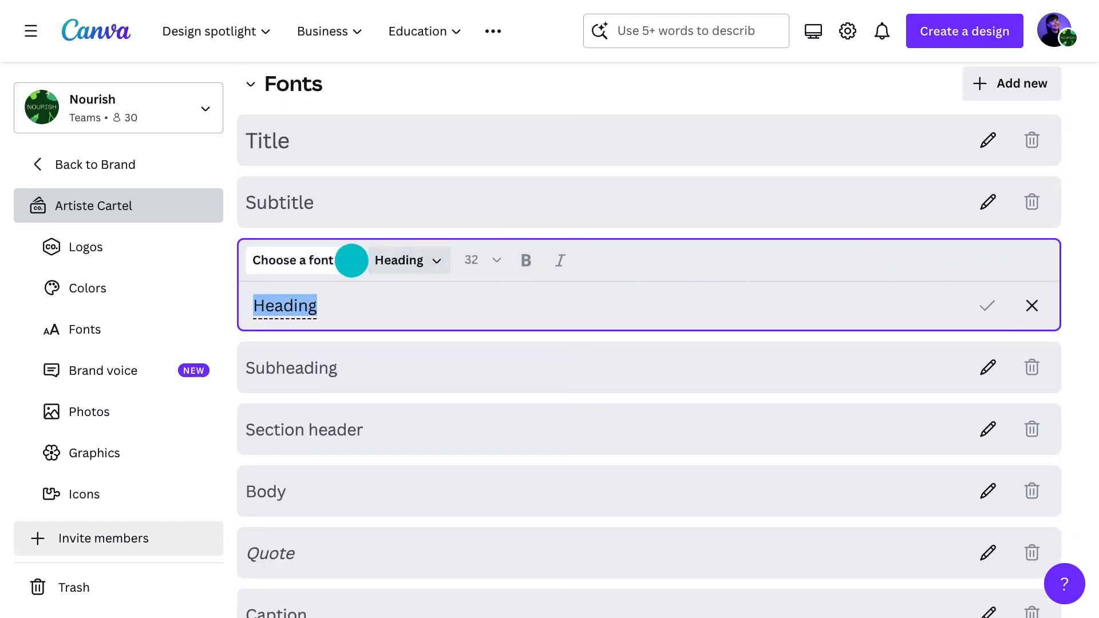
left_click(339, 260)
type("kingred")
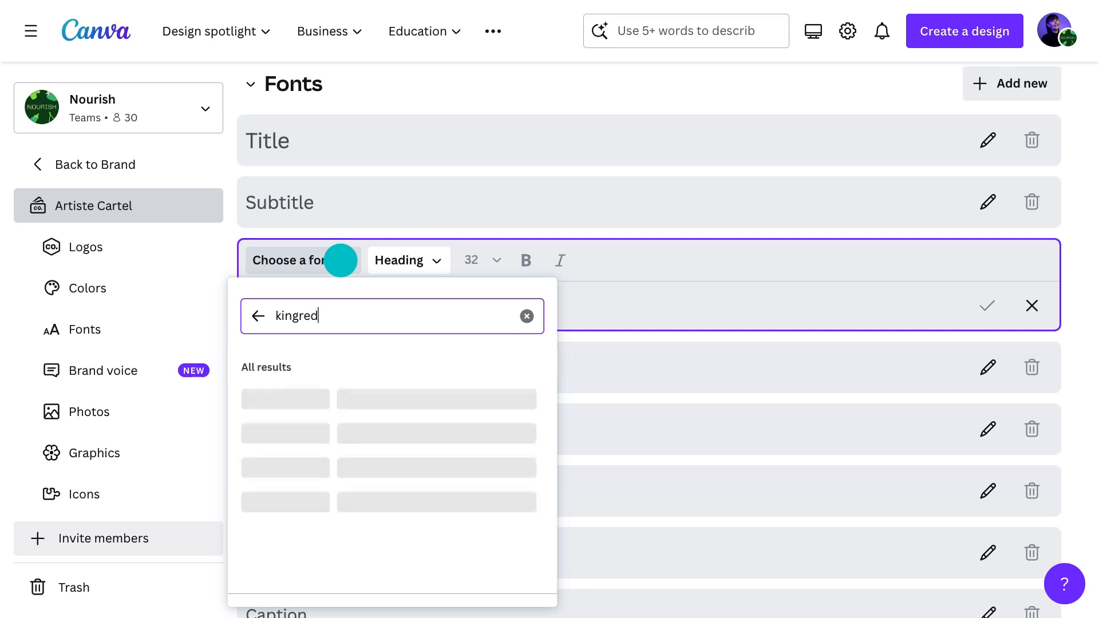
left_click(326, 396)
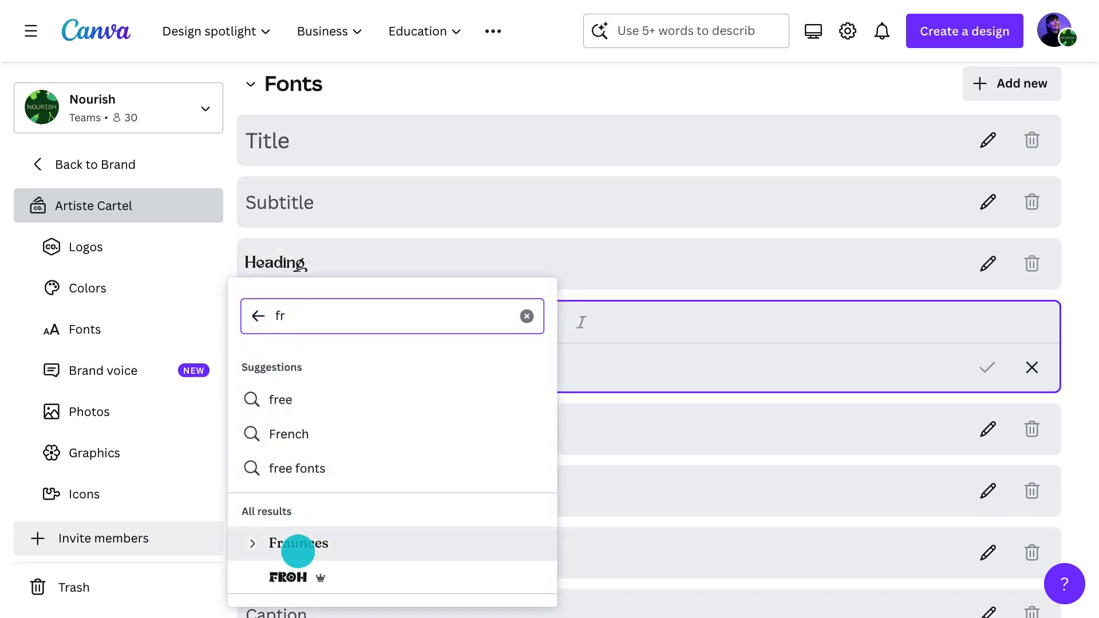
left_click(300, 552)
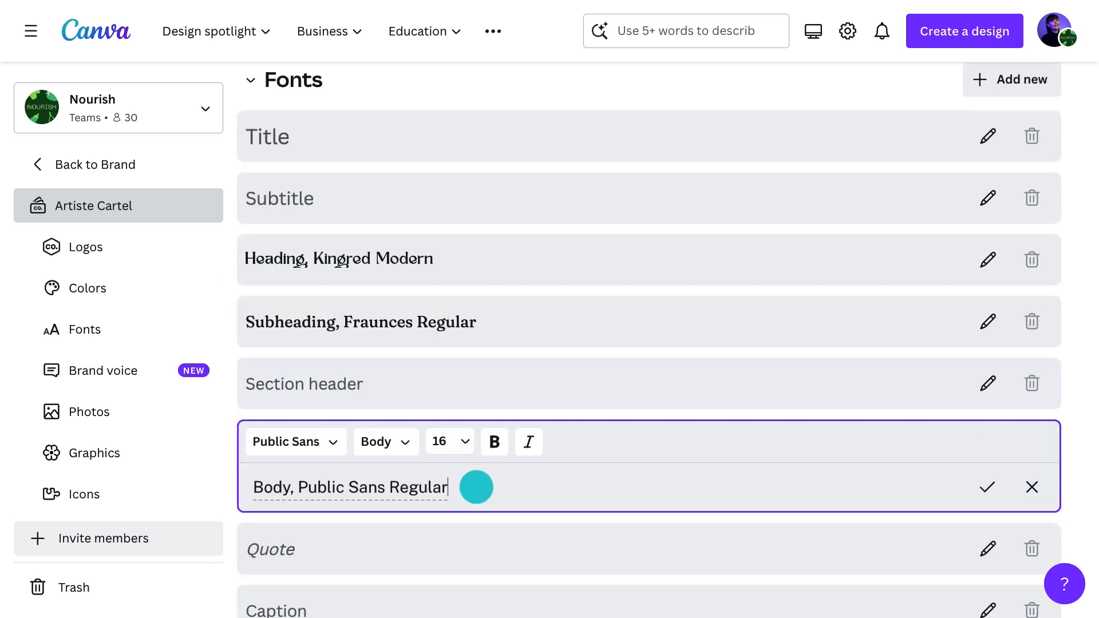
left_click(986, 485)
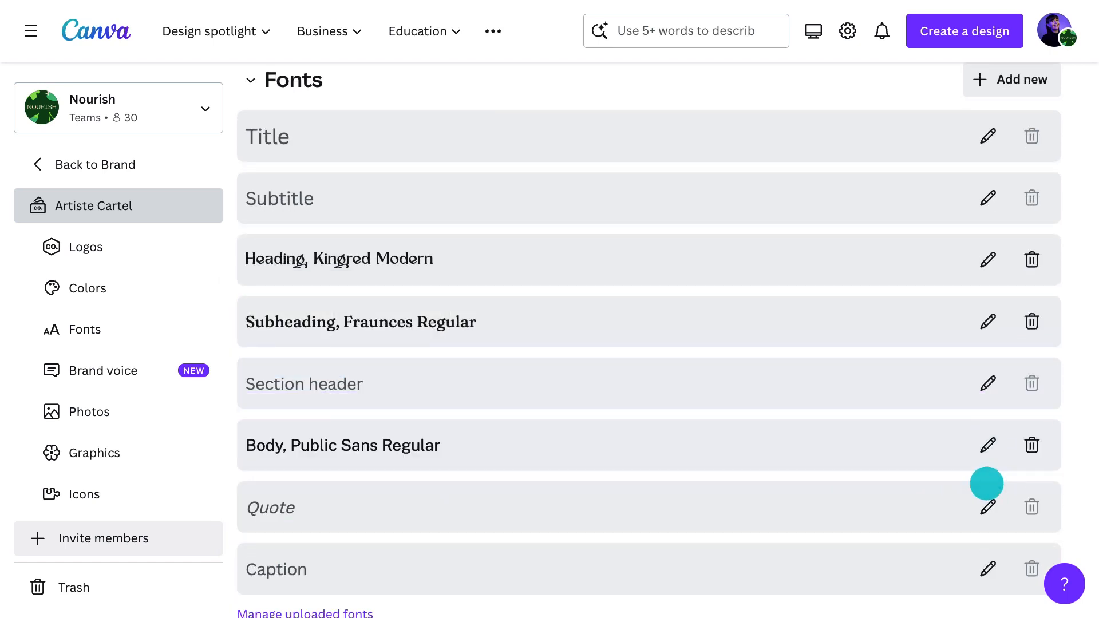
Upload all nine PNG files from the Images folder to the brand kit's photos.
scroll(986, 484, "down", 8)
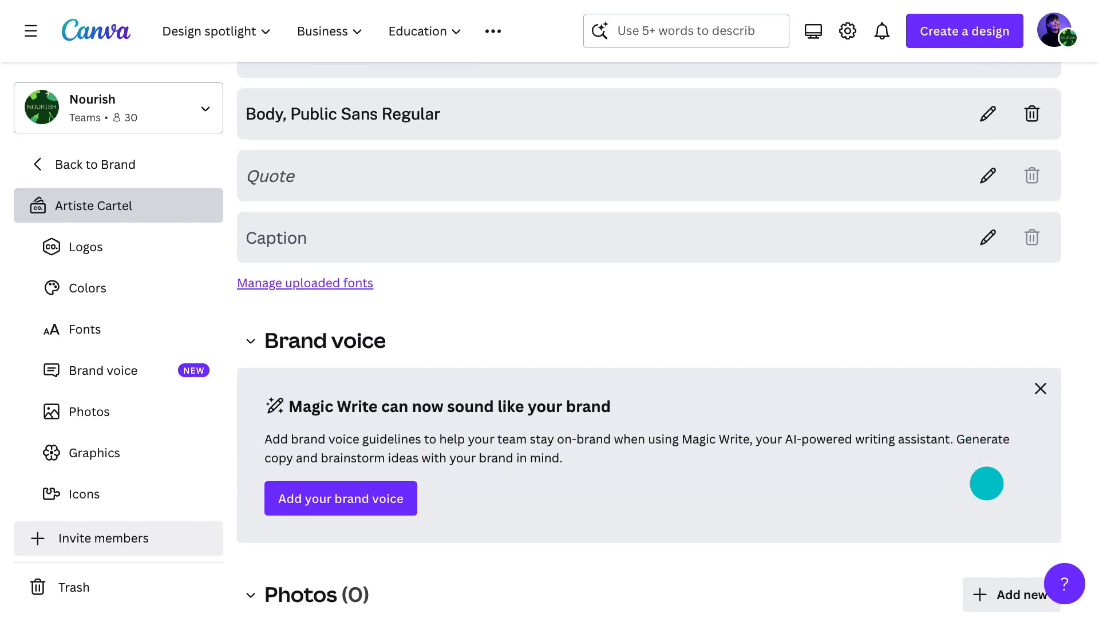
scroll(987, 484, "down", 3)
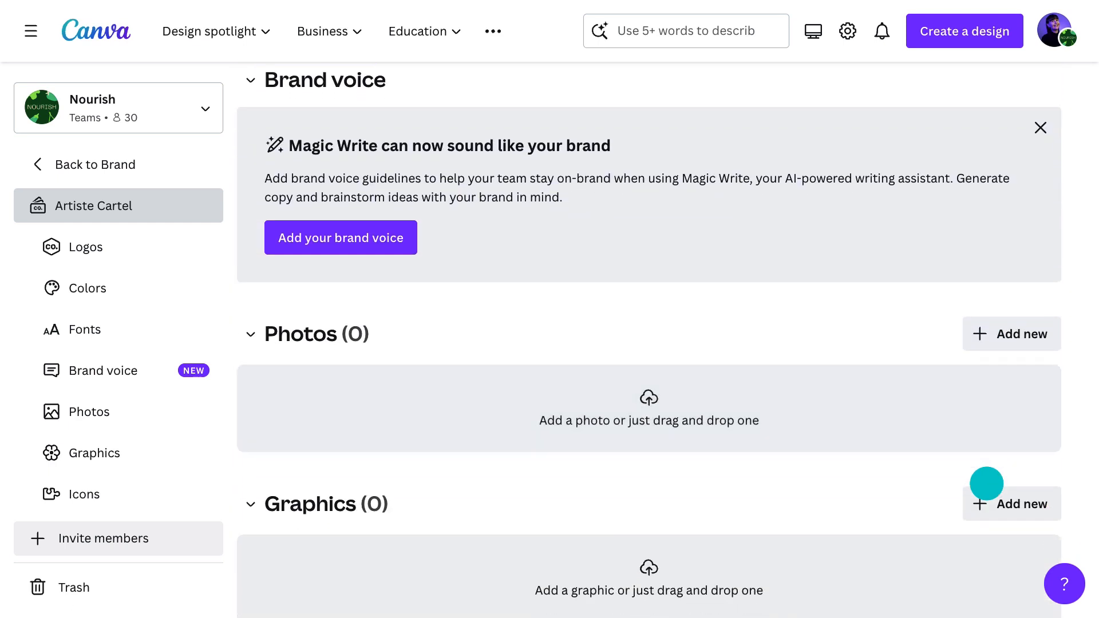
left_click(994, 338)
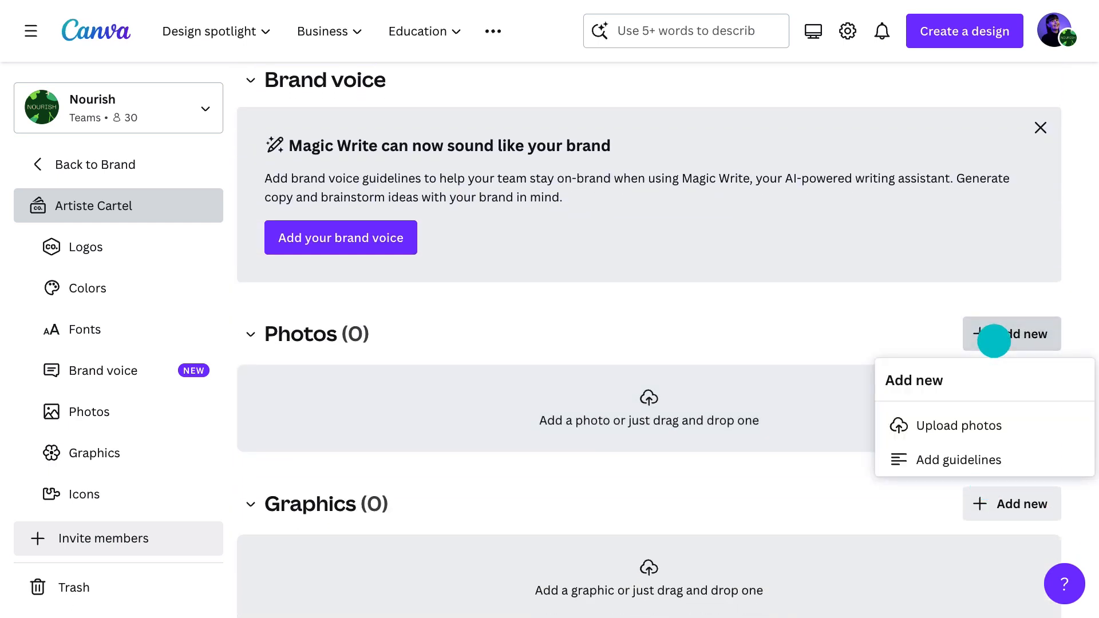
left_click(964, 420)
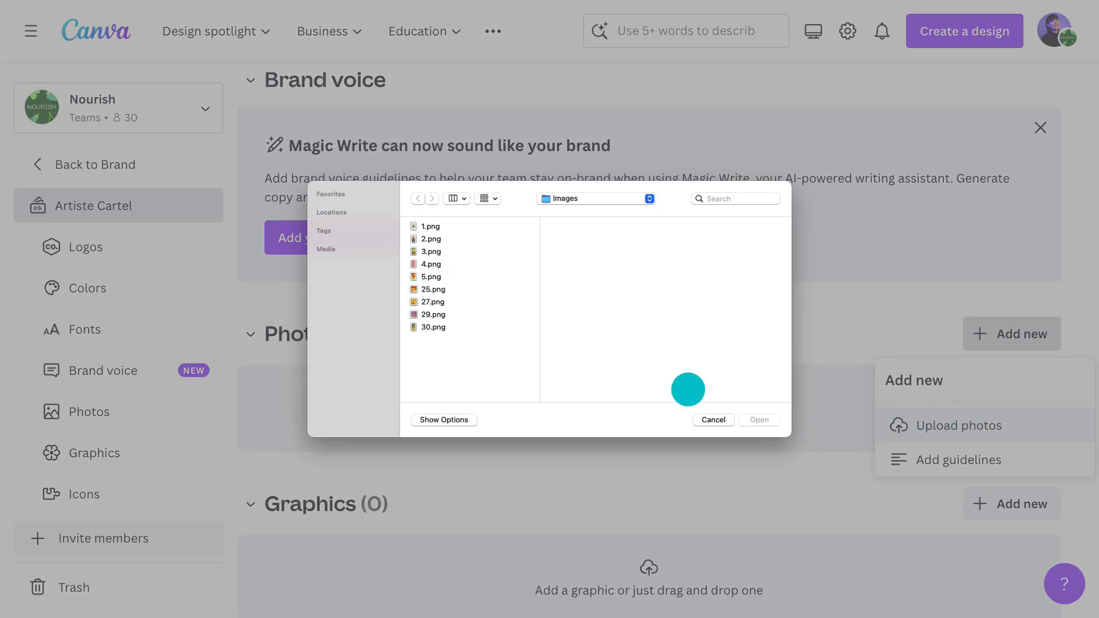
left_click_drag(450, 317, 454, 228)
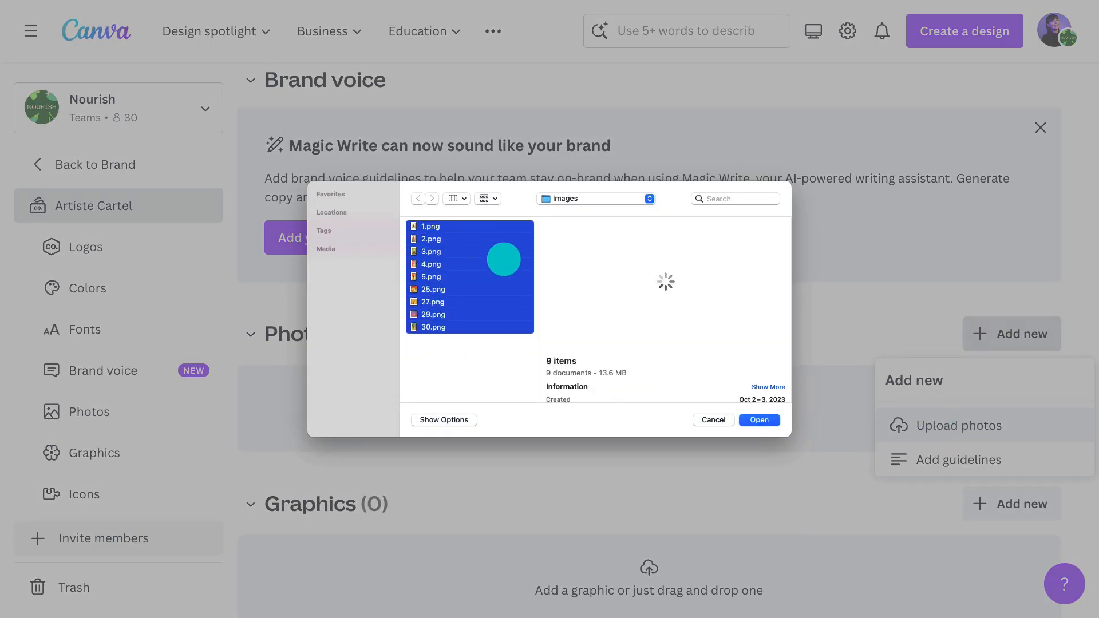
left_click(761, 419)
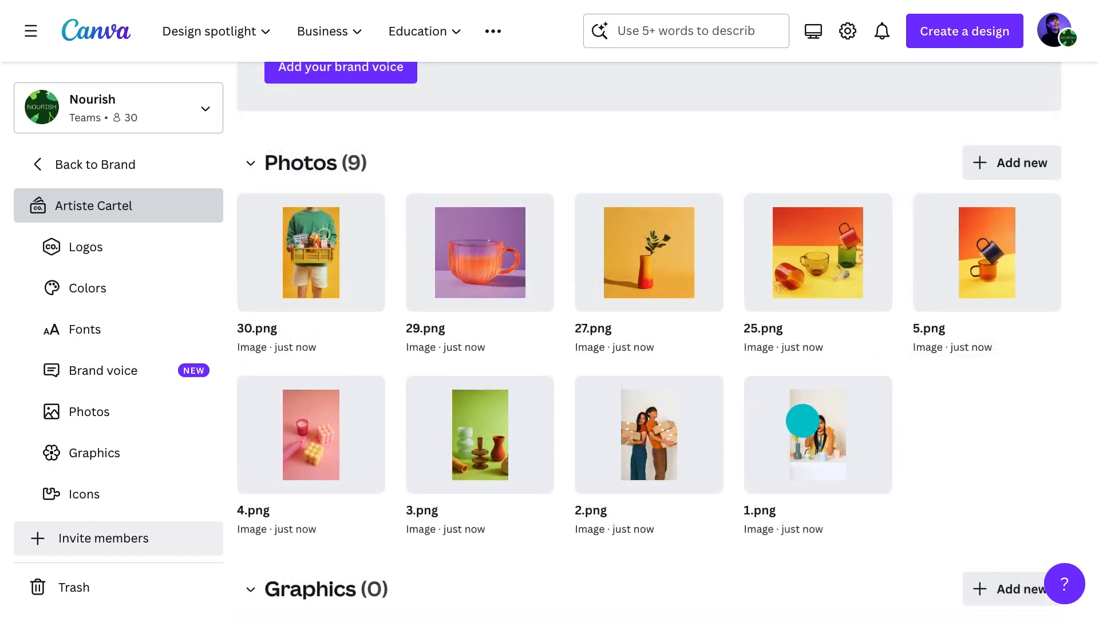
Upload all six files, 15.png to 20.png, from the Graphic folder to the brand kit's graphics.
scroll(994, 430, "down", 5)
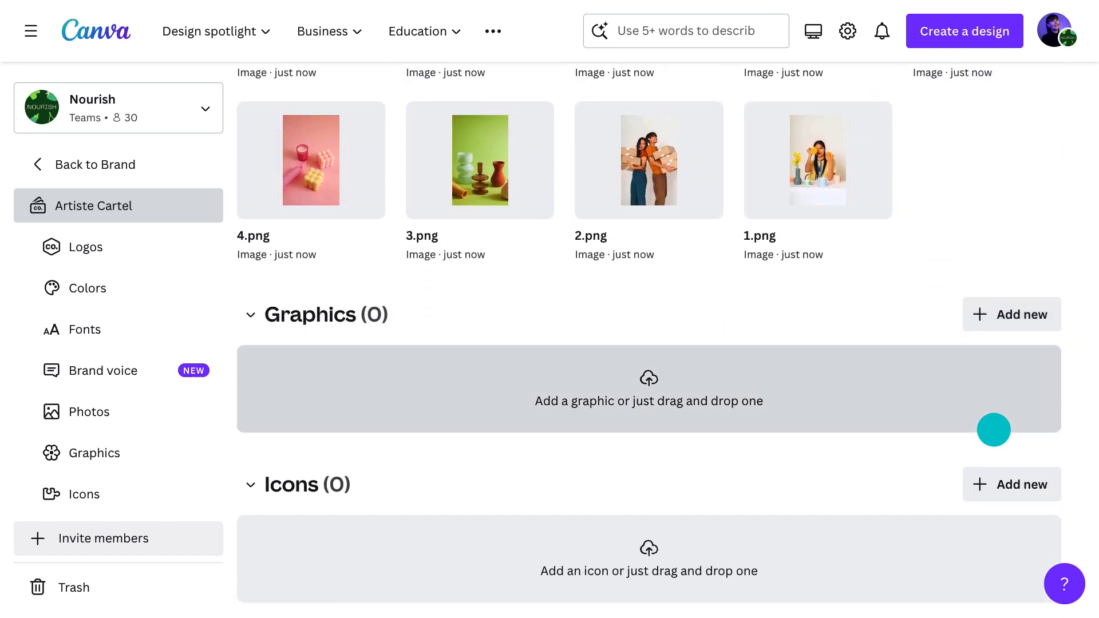
left_click(1017, 320)
left_click(978, 401)
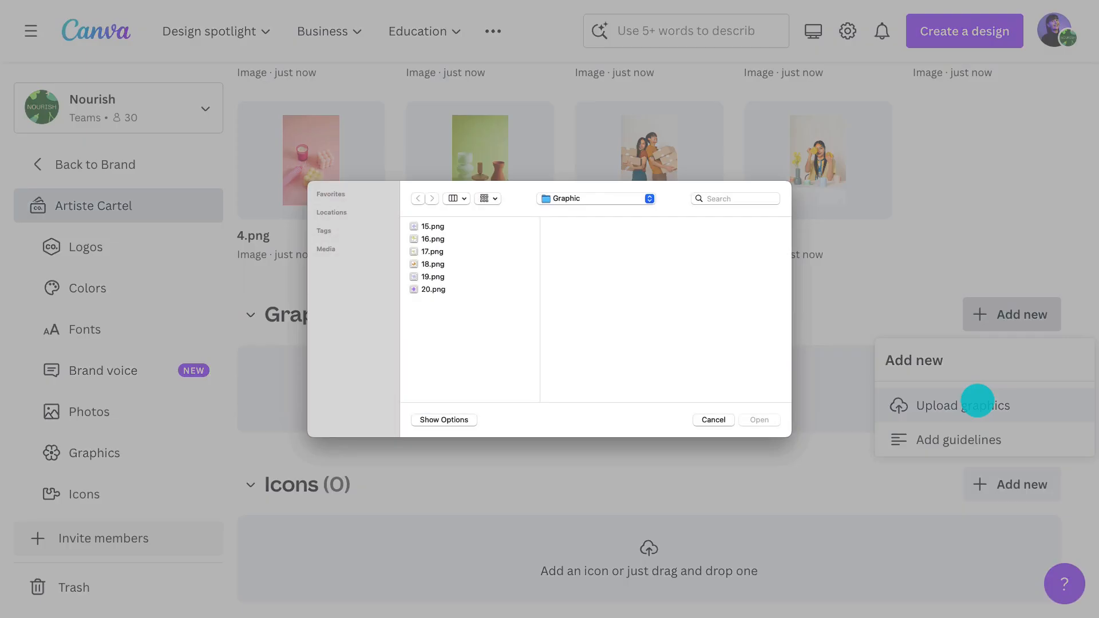
left_click_drag(445, 337, 428, 228)
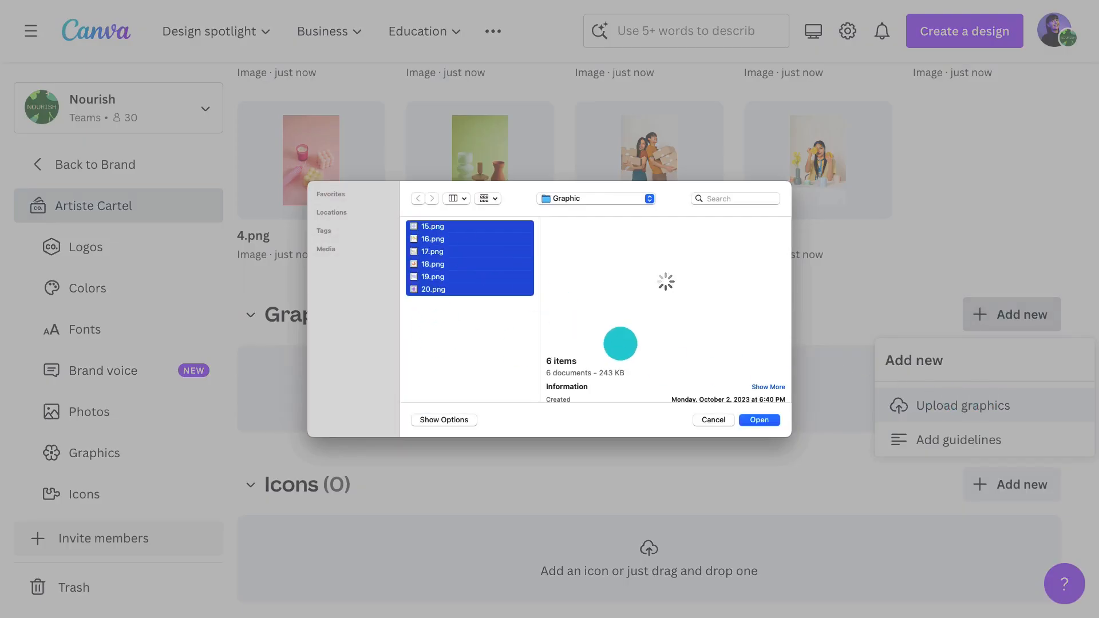
left_click(759, 421)
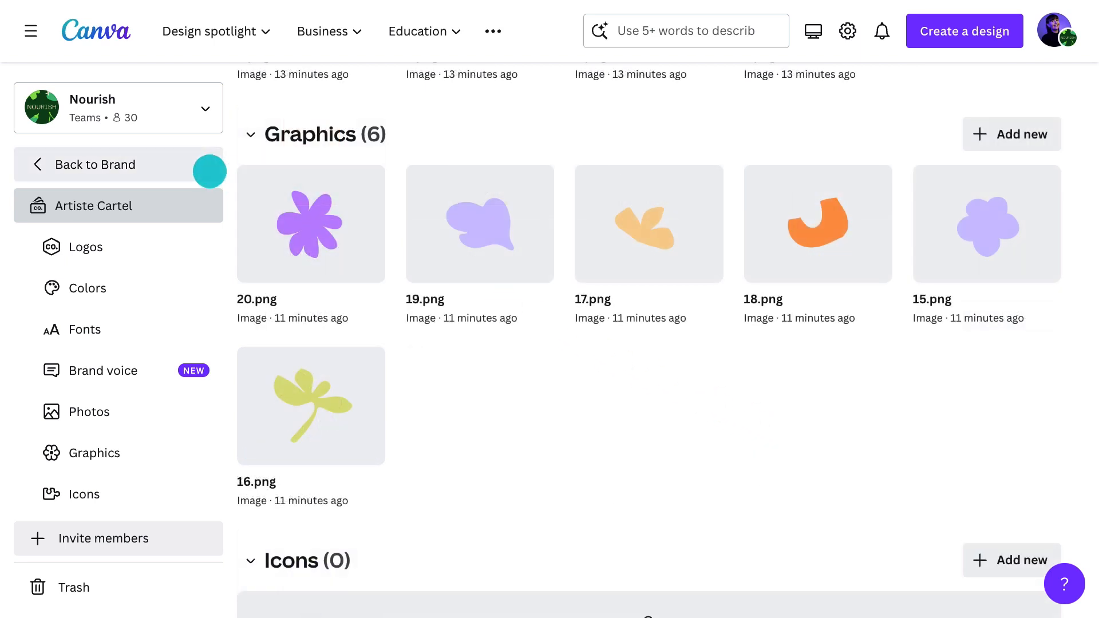
Leave the Artiste Cartel kit and look through the team's brand templates.
left_click(208, 169)
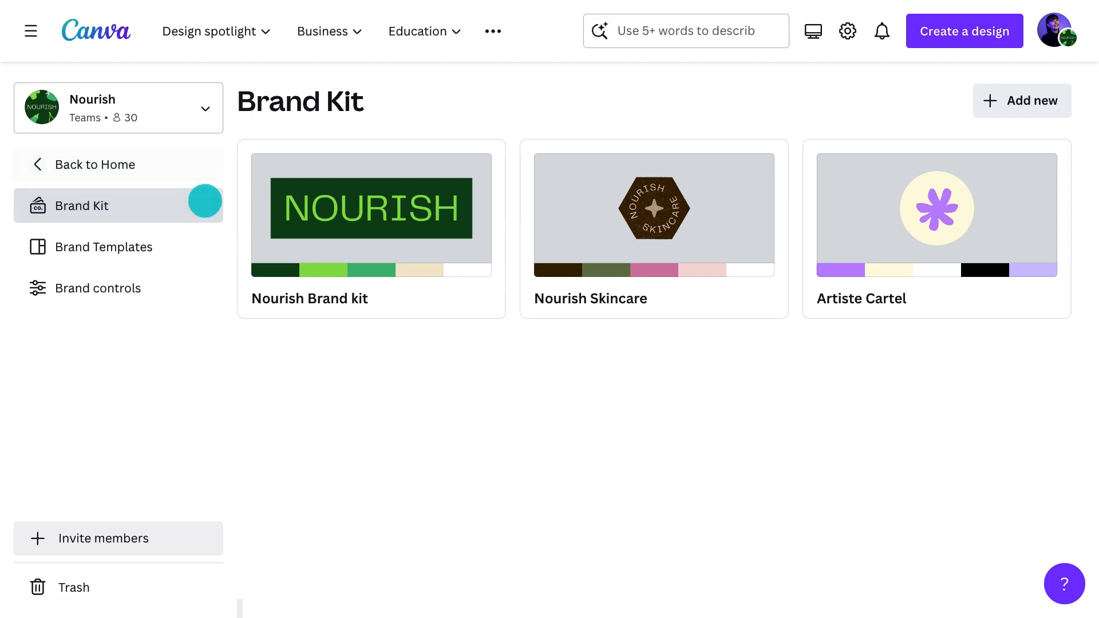
left_click(198, 241)
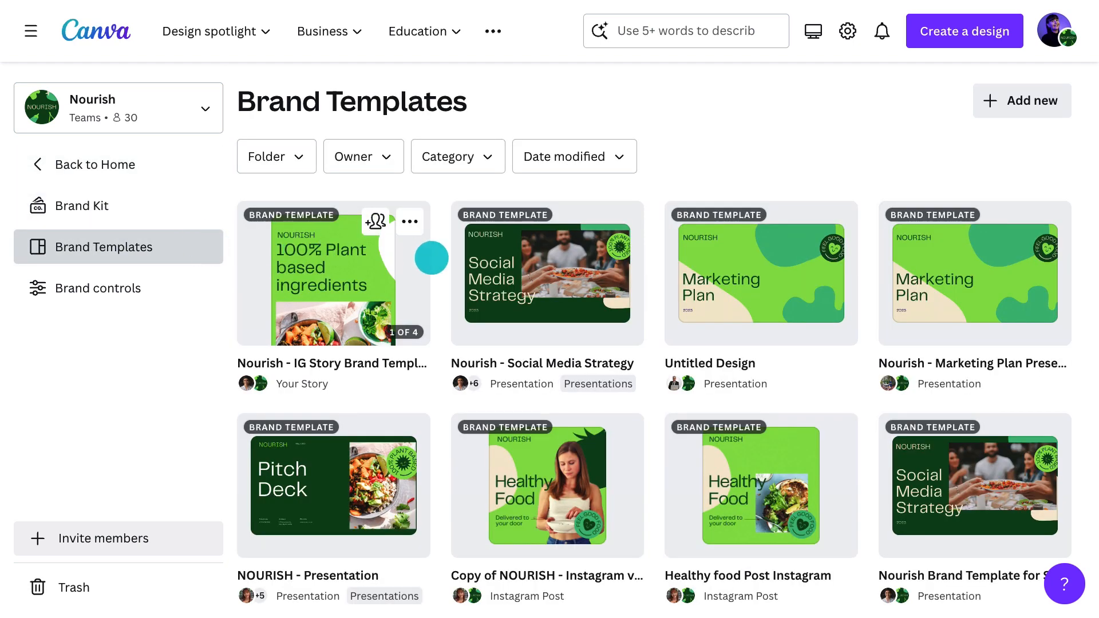
scroll(435, 258, "down", 5)
scroll(434, 258, "down", 2)
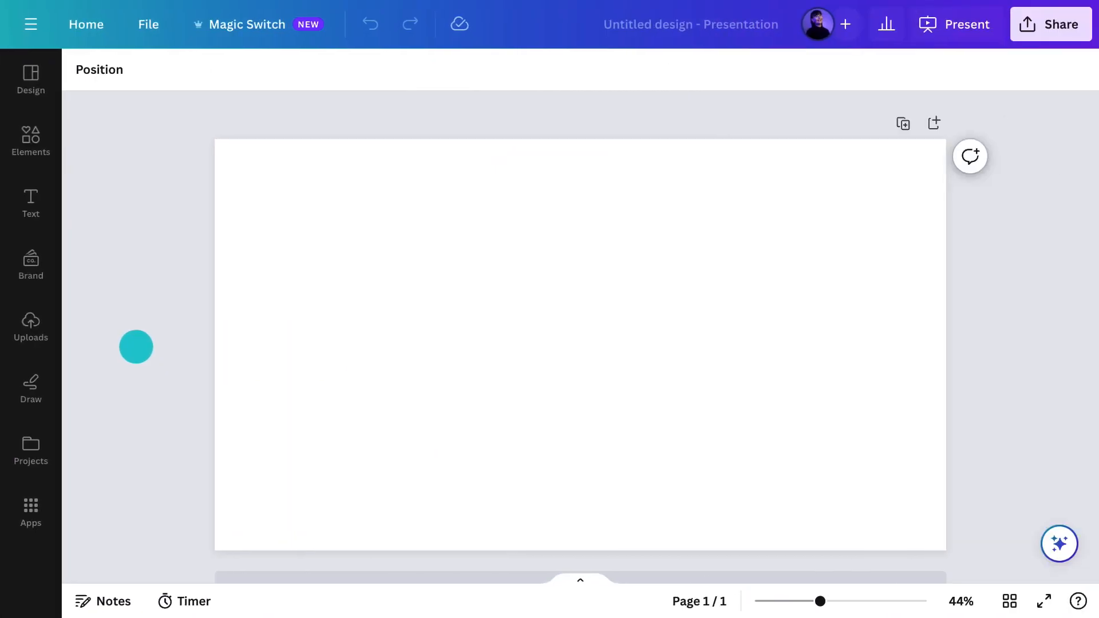
Open the Artiste Cartel brand kit in the blank presentation and shuffle its primary color palette onto the page background several times.
left_click(35, 267)
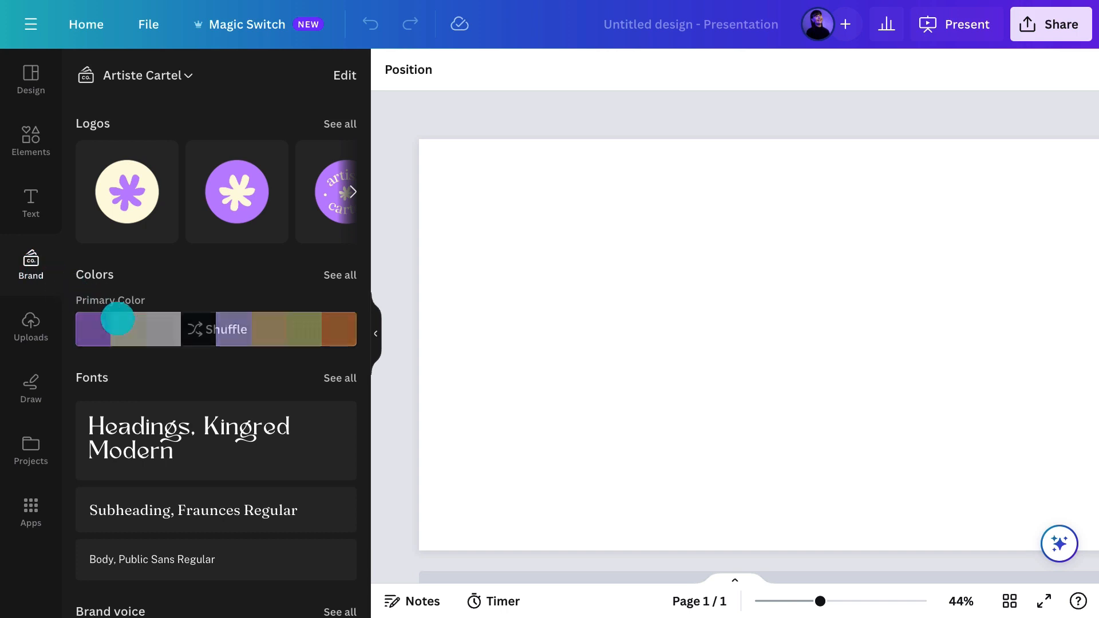
left_click(123, 323)
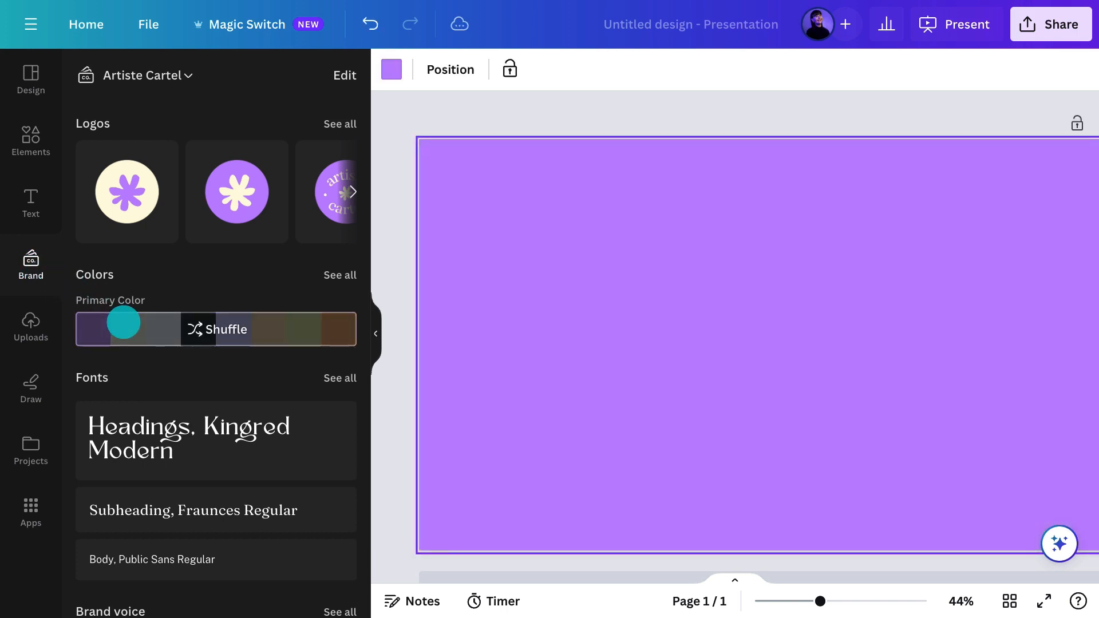
left_click(123, 323)
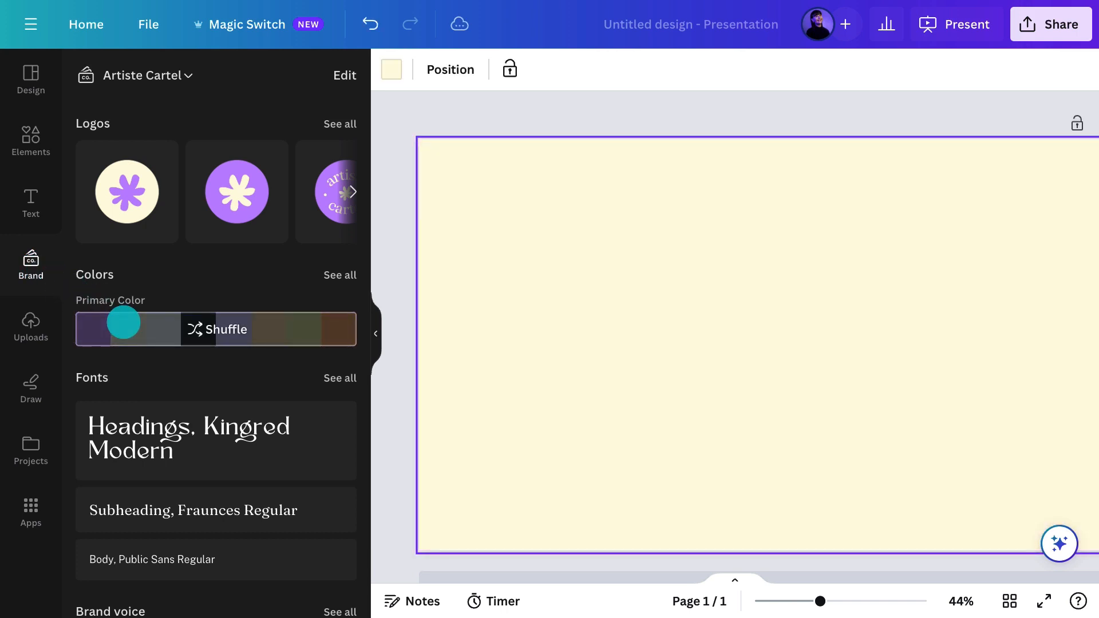
left_click(123, 322)
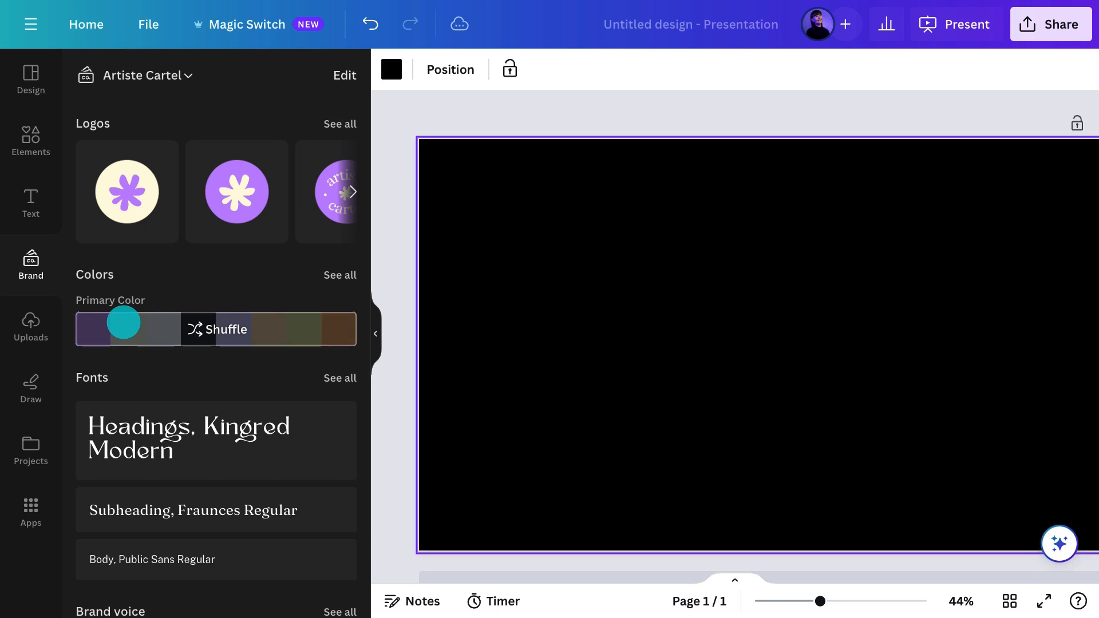
left_click(124, 322)
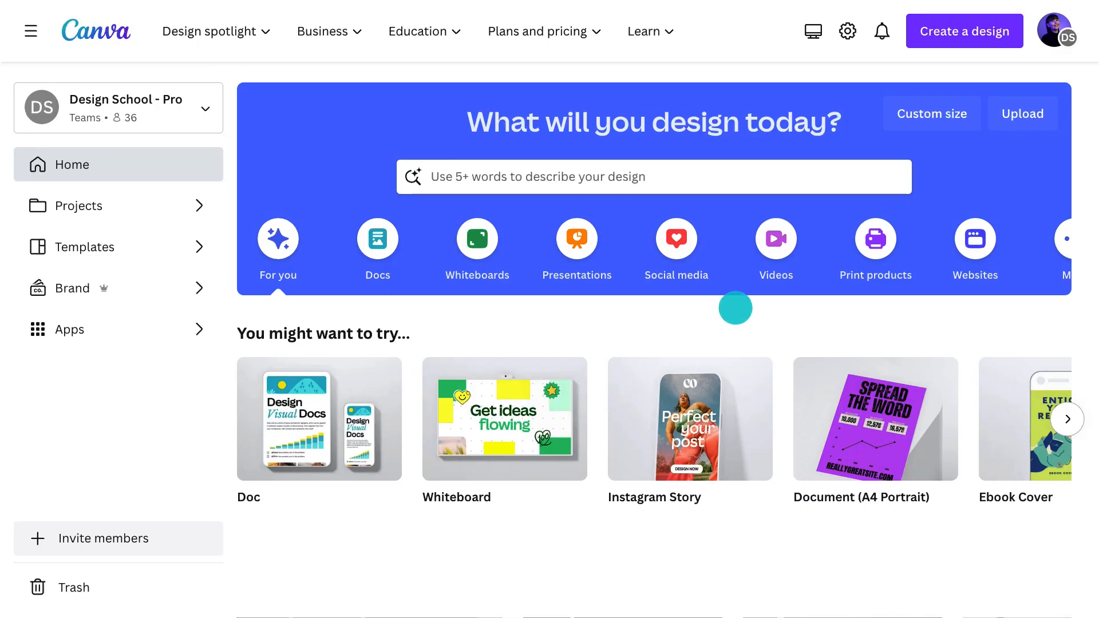
Search the templates for "black friday instagram post".
type("black friday")
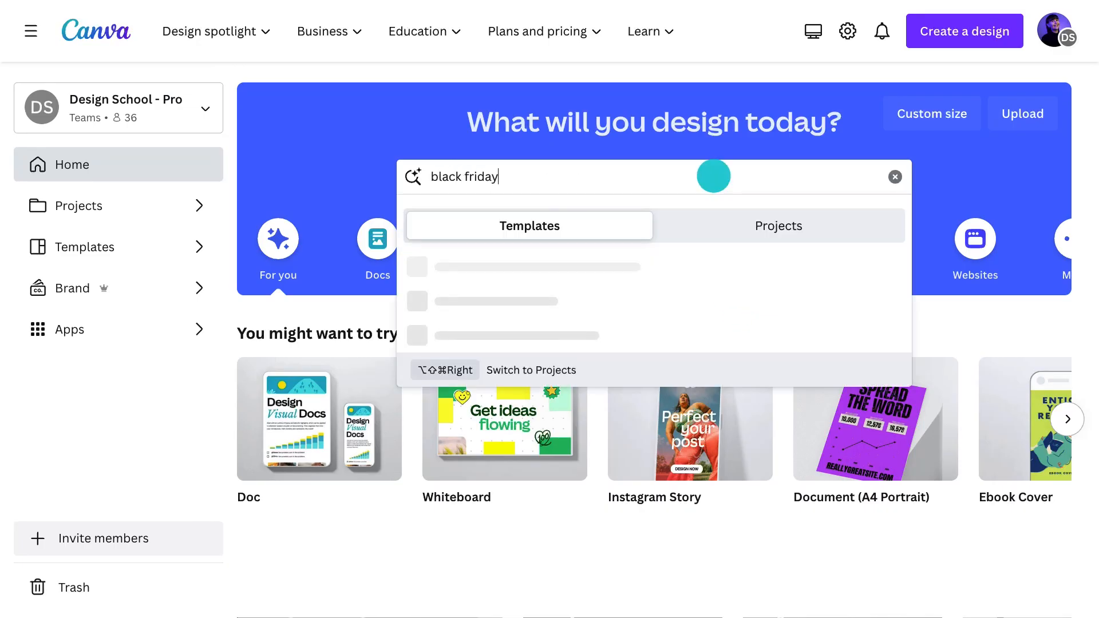
type(" instagram post")
key("Return")
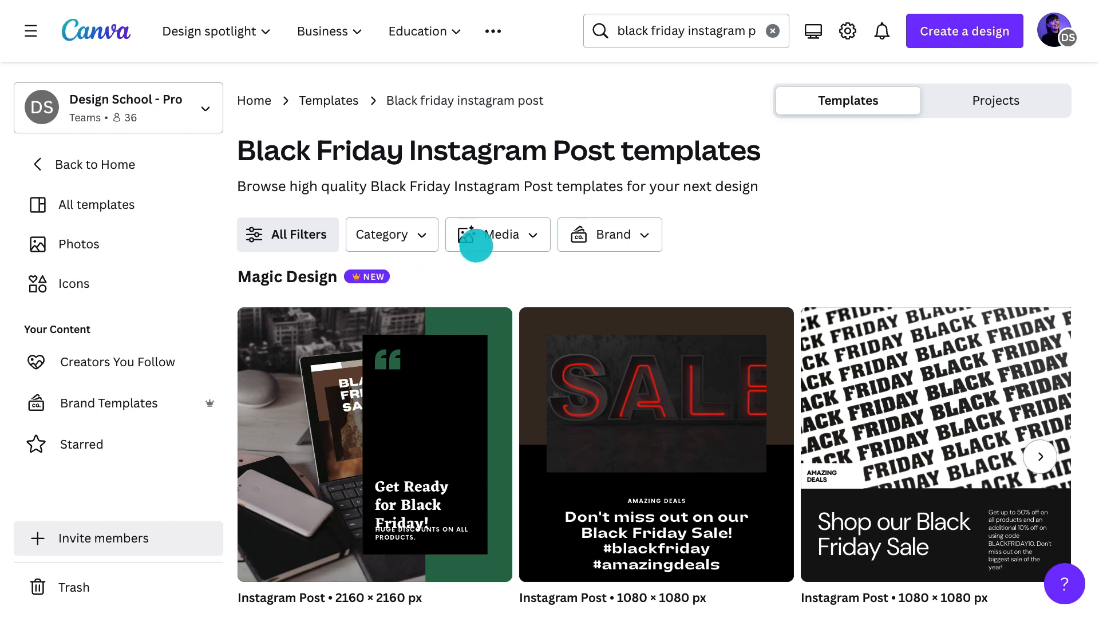
Add 27.png from the Media folder as the template search's media and browse the Magic Design suggestions made with it.
left_click(501, 237)
left_click(717, 335)
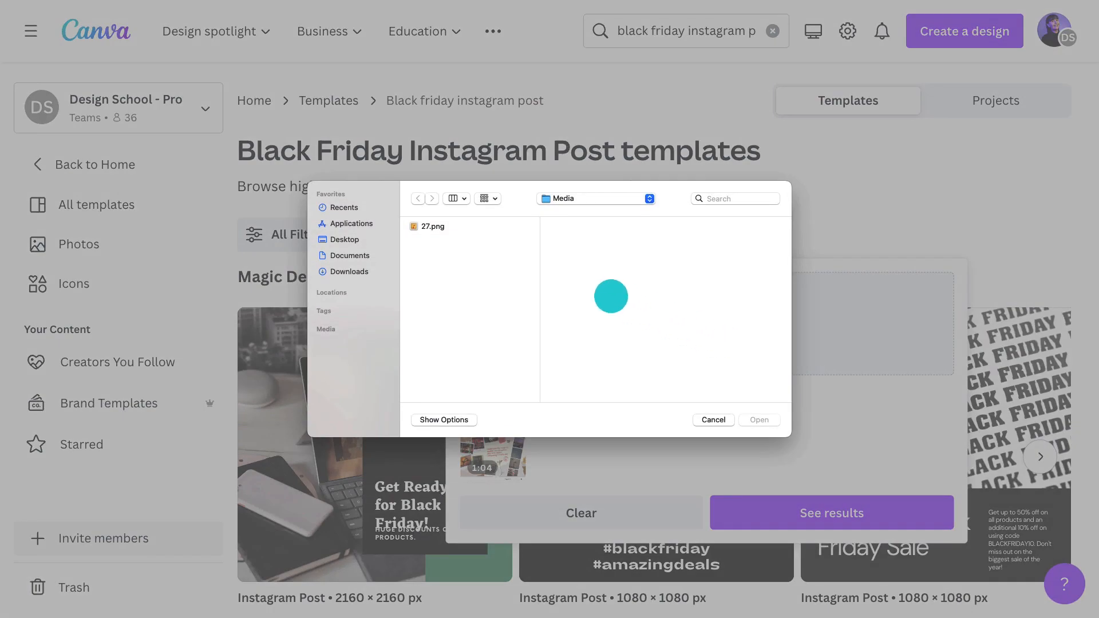
left_click(439, 228)
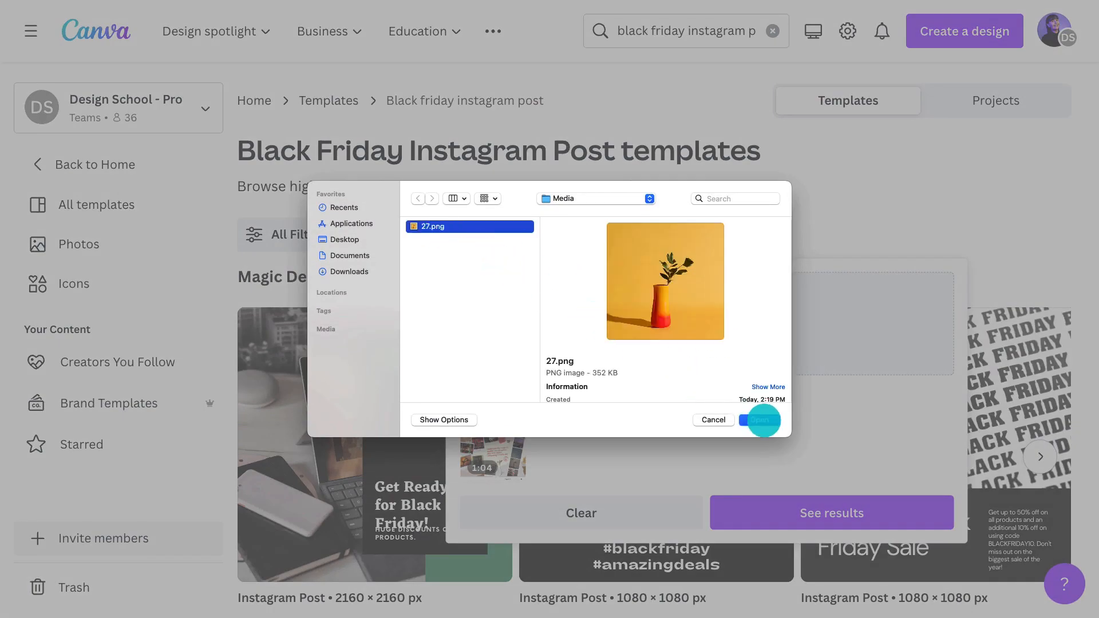
left_click(763, 421)
left_click(1039, 458)
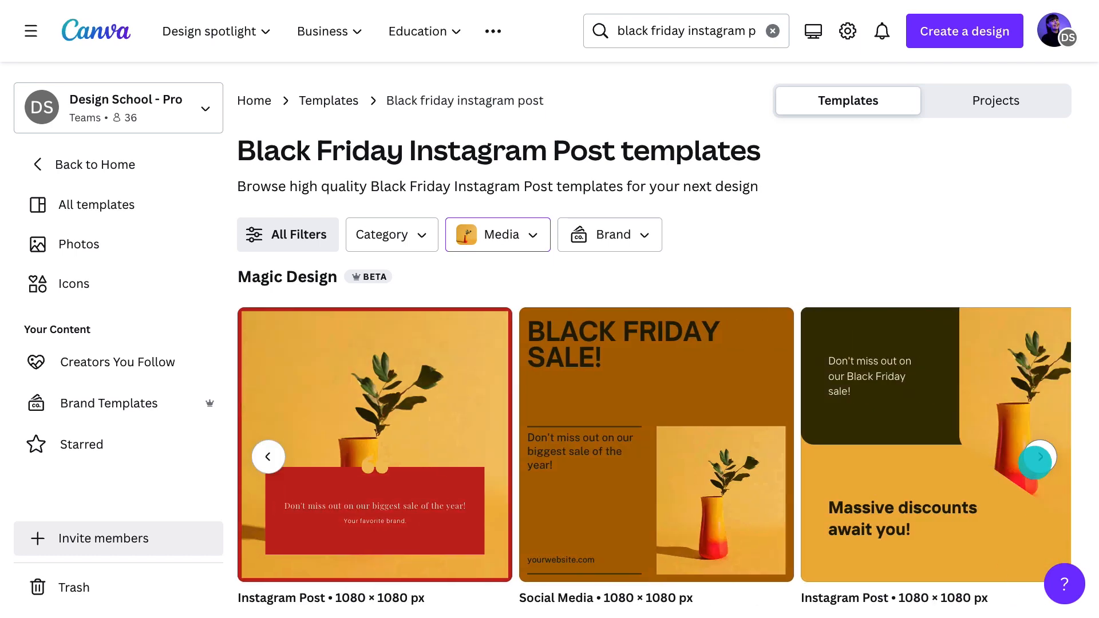
left_click(1037, 458)
Find the "Beige Black Friday Sale Instagram Post" template with the pink handbag among the results and open it for customizing.
scroll(1034, 463, "down", 7)
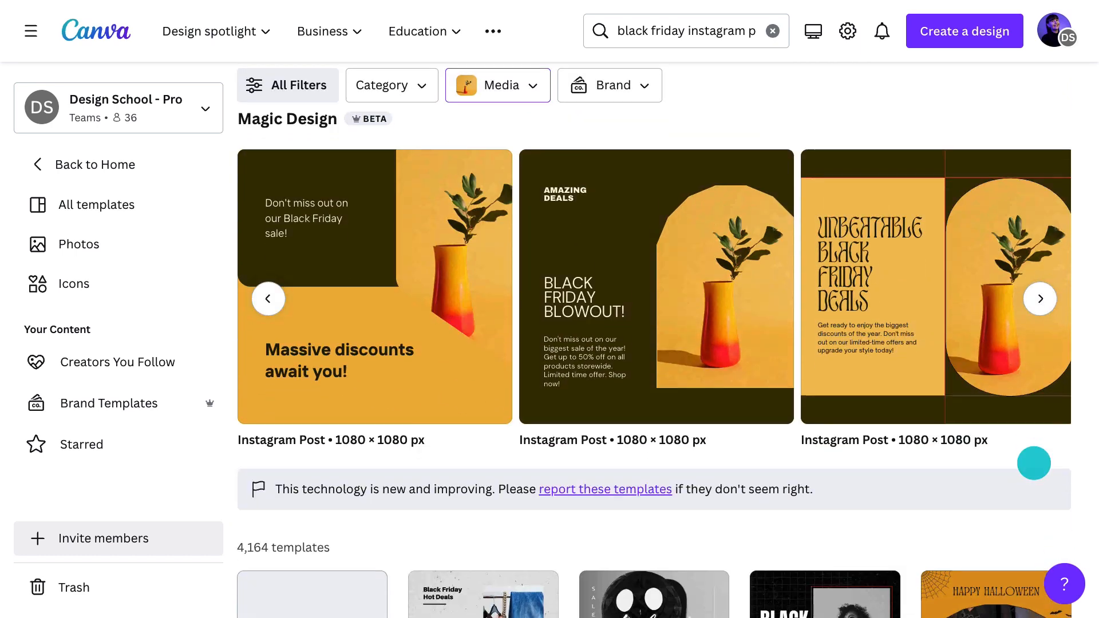
scroll(1034, 463, "down", 3)
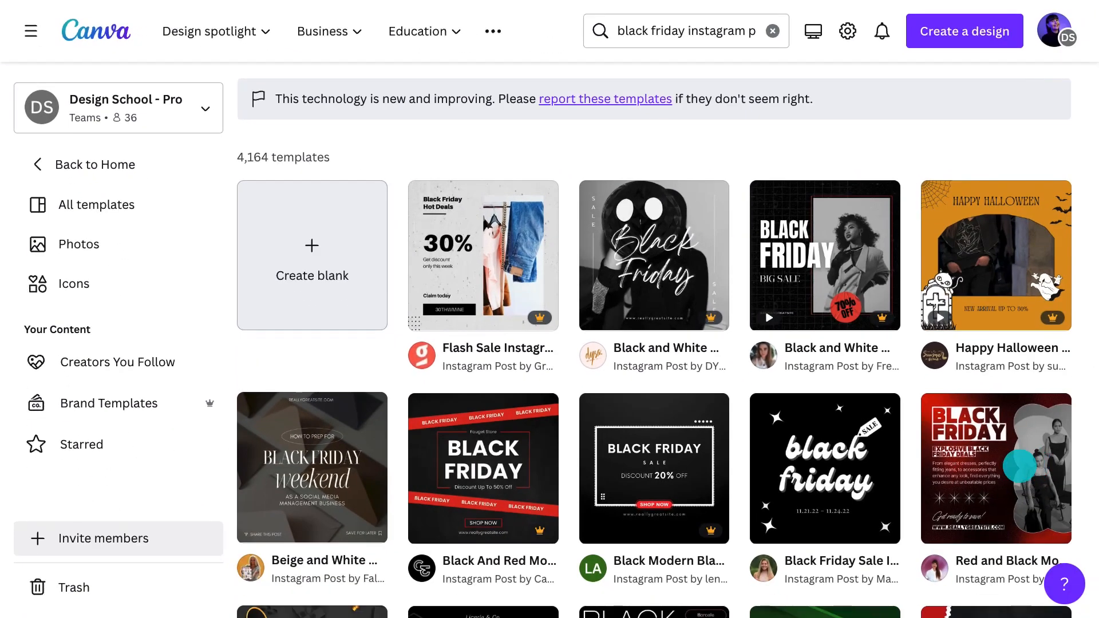
mouse_move(716, 534)
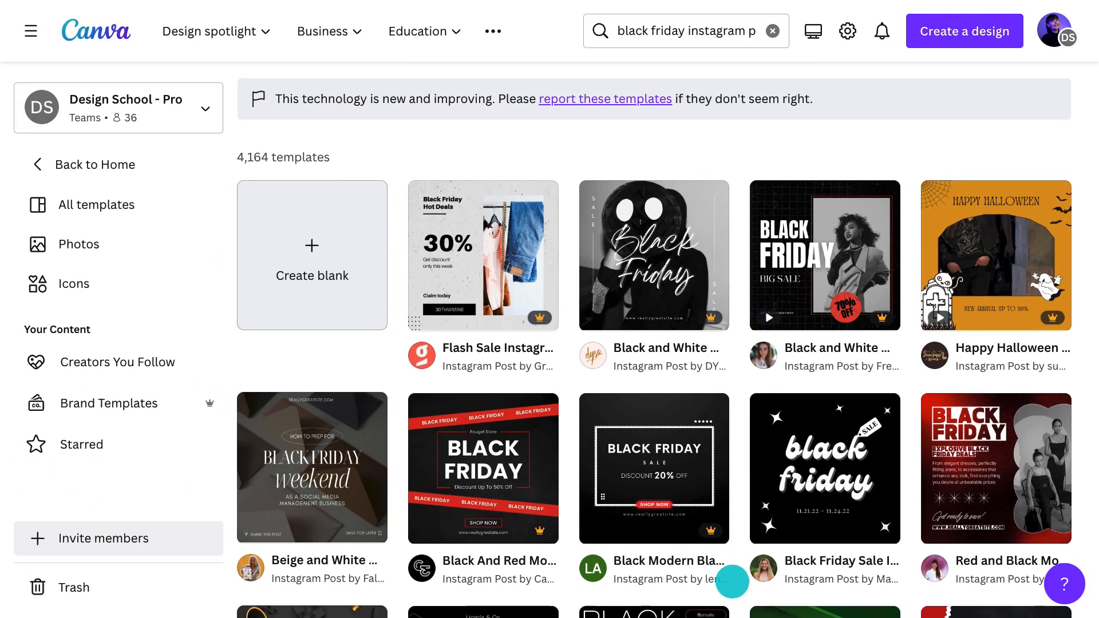
scroll(732, 582, "down", 10)
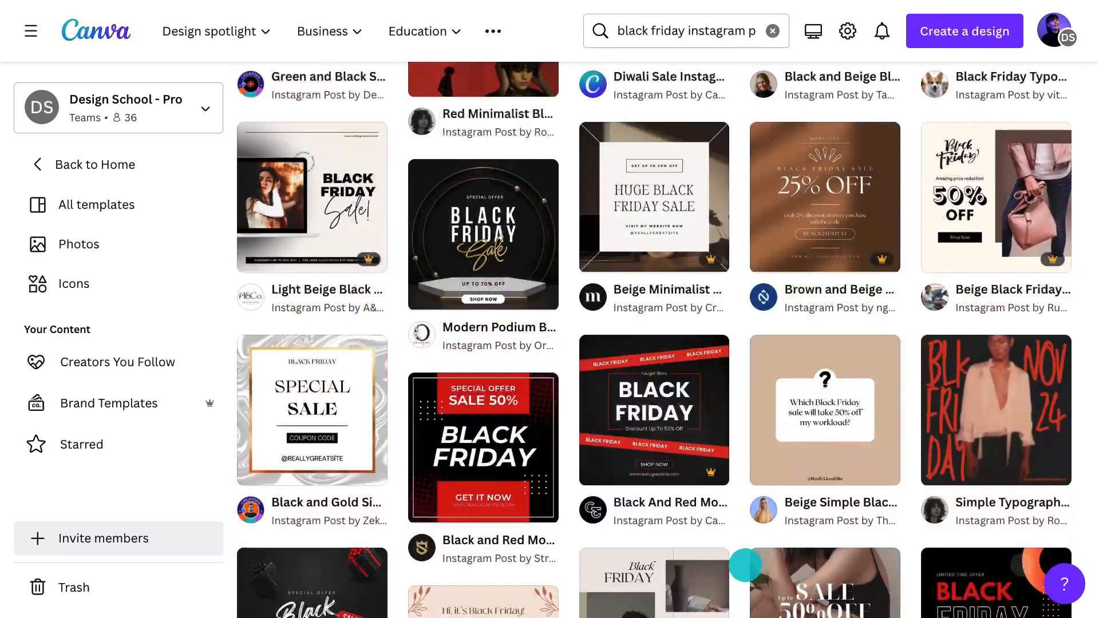
left_click(992, 229)
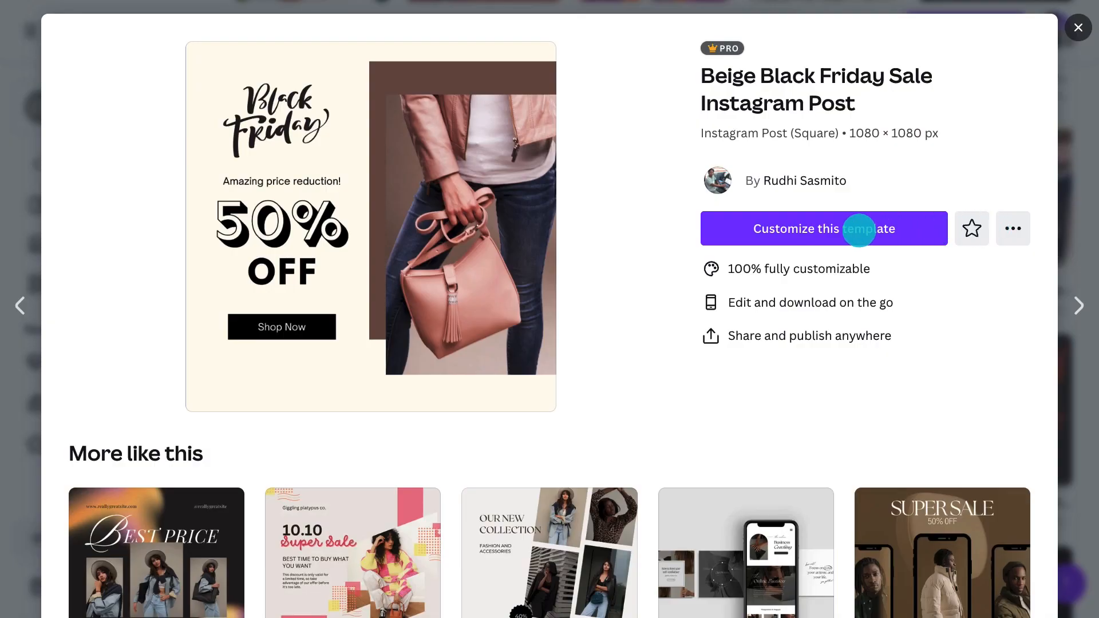
left_click(839, 229)
left_click(722, 375)
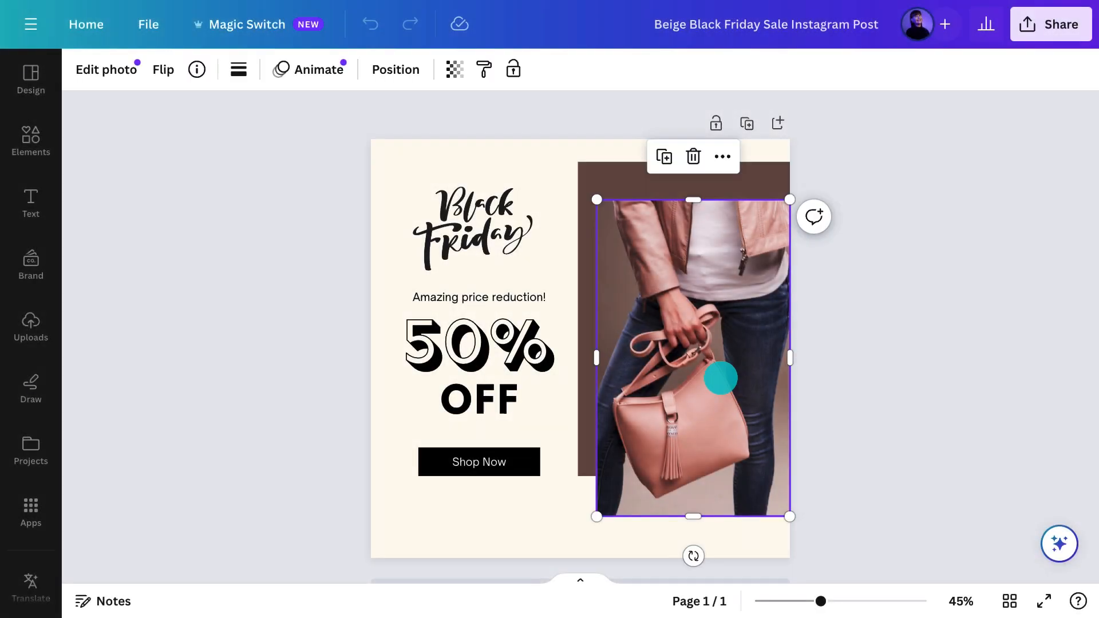
left_click_drag(706, 379, 694, 380)
left_click(688, 182)
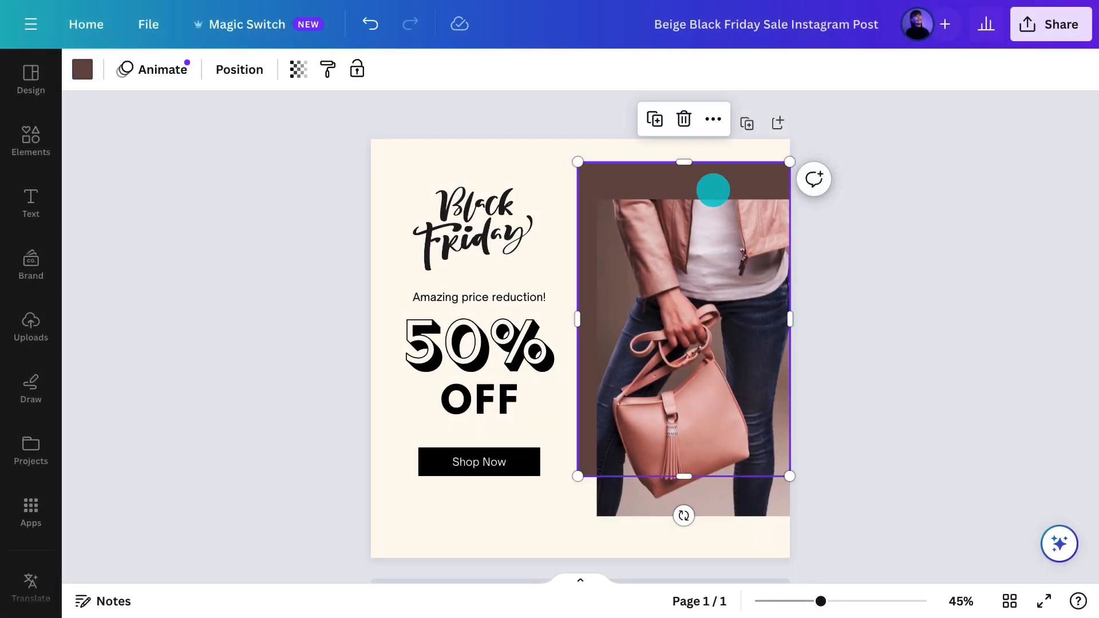
left_click_drag(713, 190, 714, 191)
key("Escape")
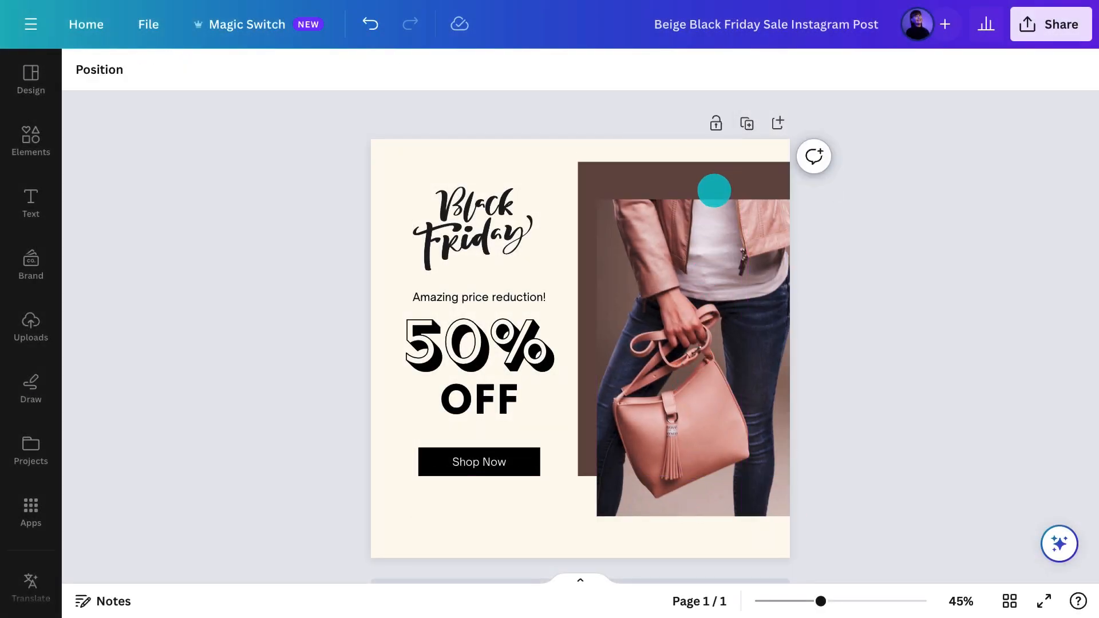
Shuffle the Artiste Cartel color palette through the post until it has a cream background, orange block and purple button.
left_click(29, 267)
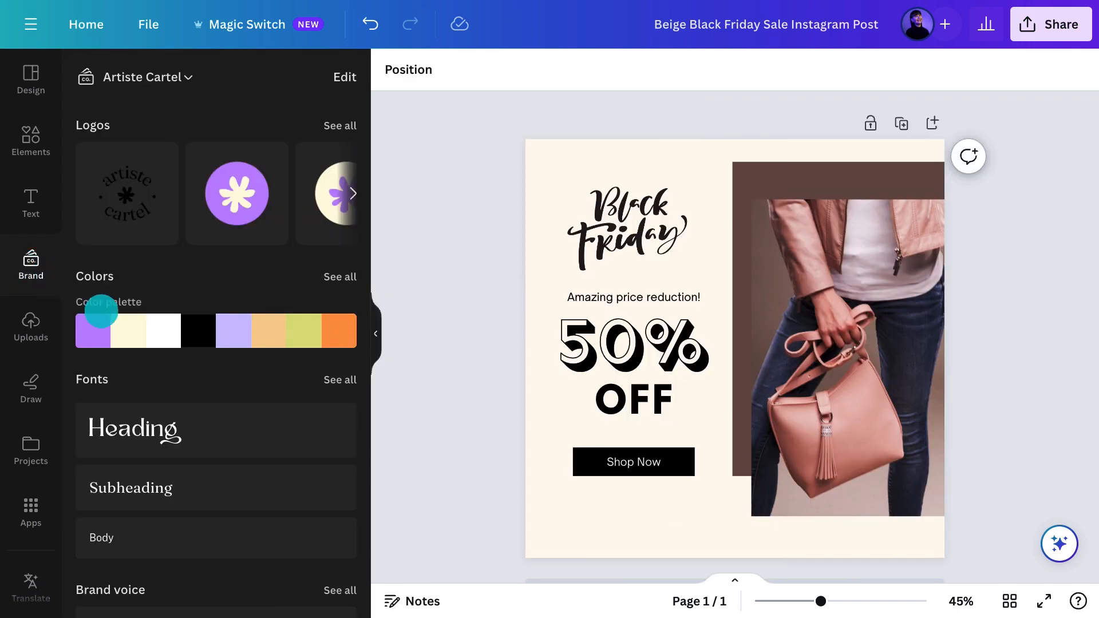
left_click(124, 325)
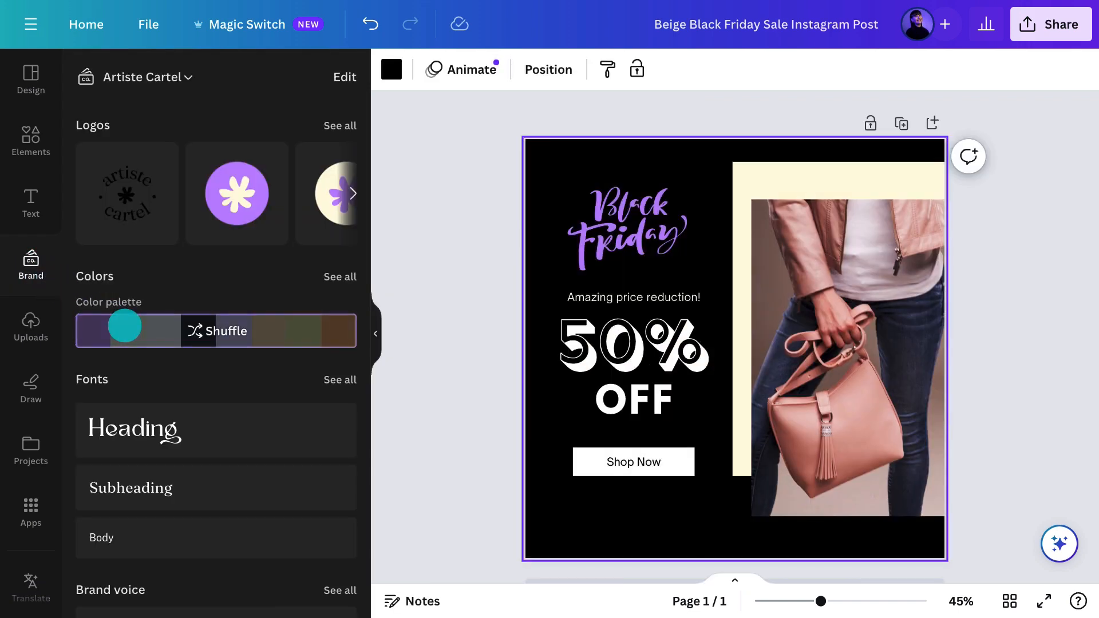
left_click(124, 325)
left_click(123, 325)
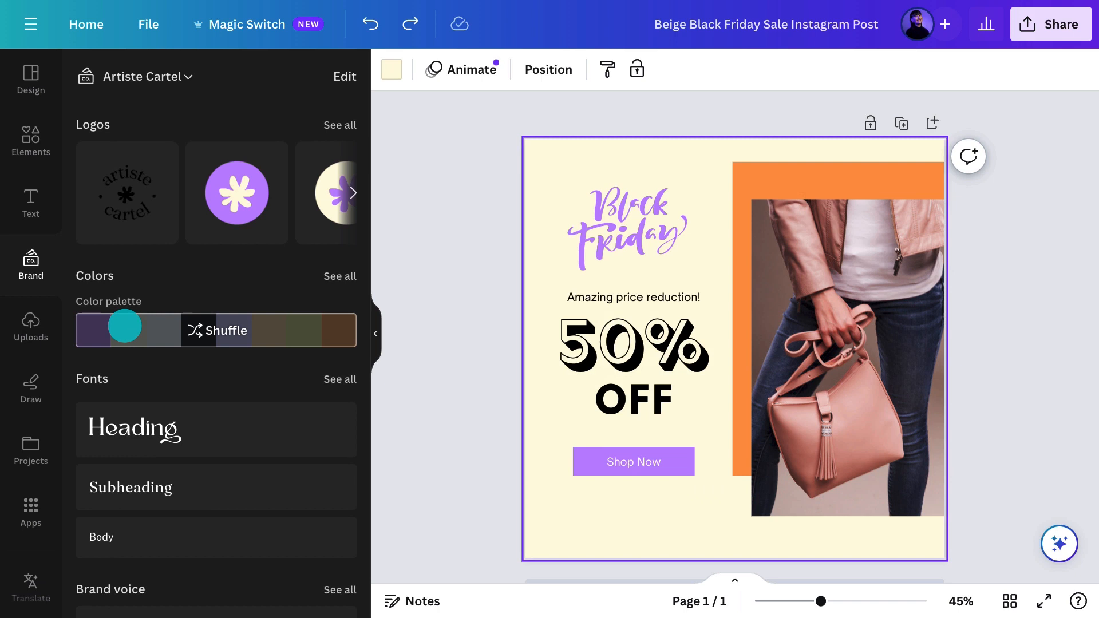
Set the font of the "Amazing price reduction!" line to the brand font Fraunces.
left_click(574, 293)
left_click(407, 69)
left_click(272, 432)
Set the "50%" and "OFF" texts to Kingred Modern and the "Shop Now" button text to Public Sans.
left_click(566, 349)
left_click(584, 393, "shift")
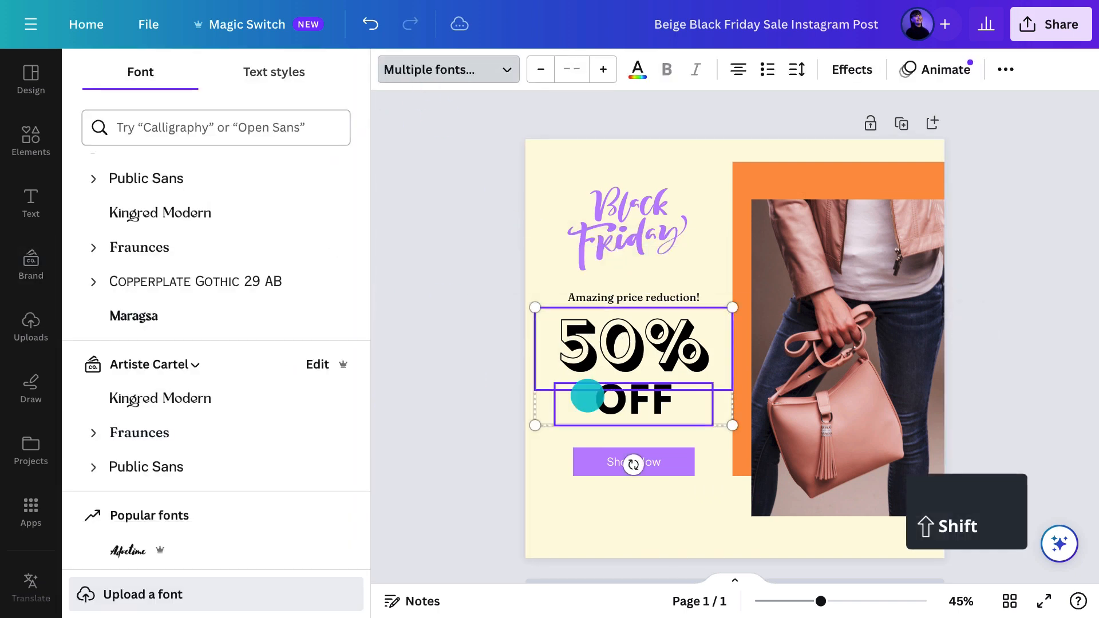
left_click(226, 395)
left_click(604, 457)
left_click(254, 468)
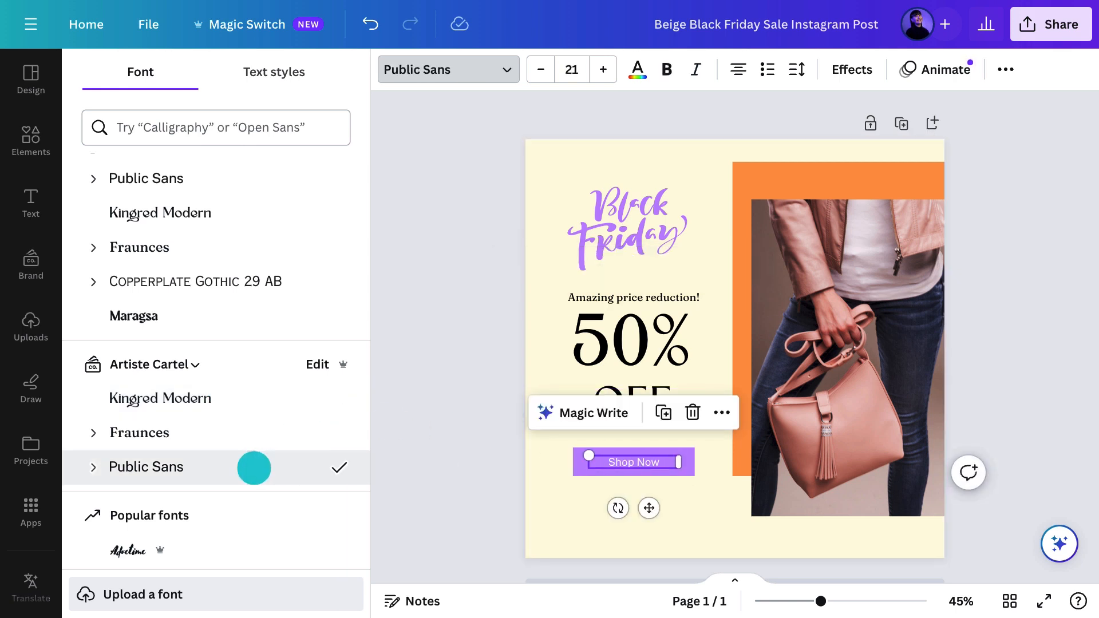
Place the round cream artiste cartel logo from the brand kit over the upper edge of the handbag photo.
left_click(32, 265)
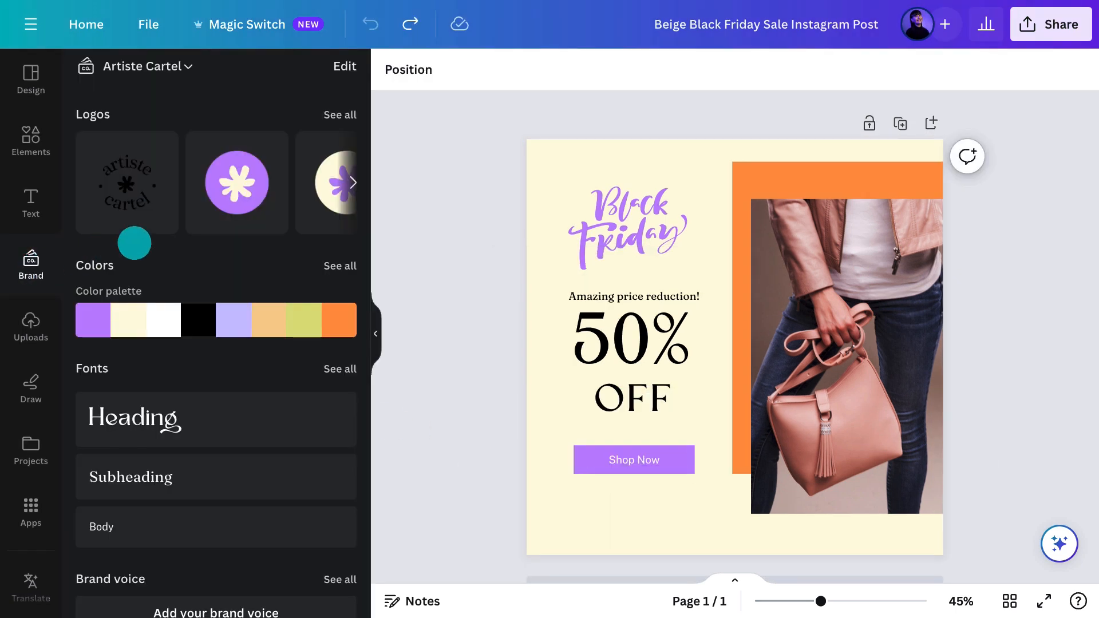
left_click(354, 182)
left_click(353, 182)
left_click_drag(195, 182, 792, 343)
left_click_drag(823, 385, 860, 230)
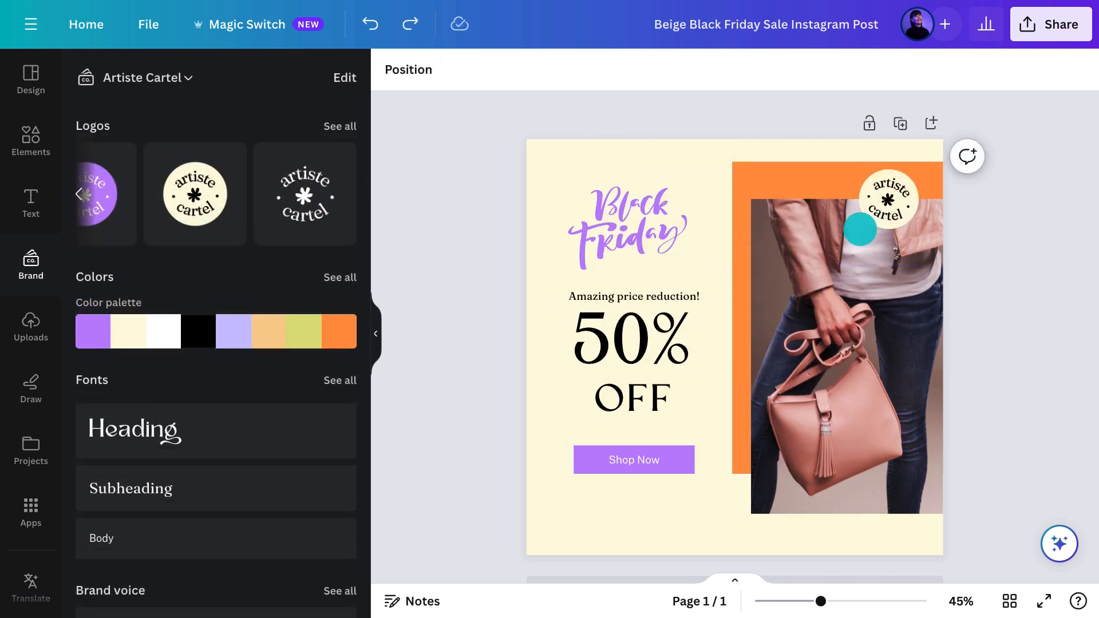
Replace the handbag photo with the brand kit's photo of the orange glass mug on purple.
scroll(229, 372, "down", 6)
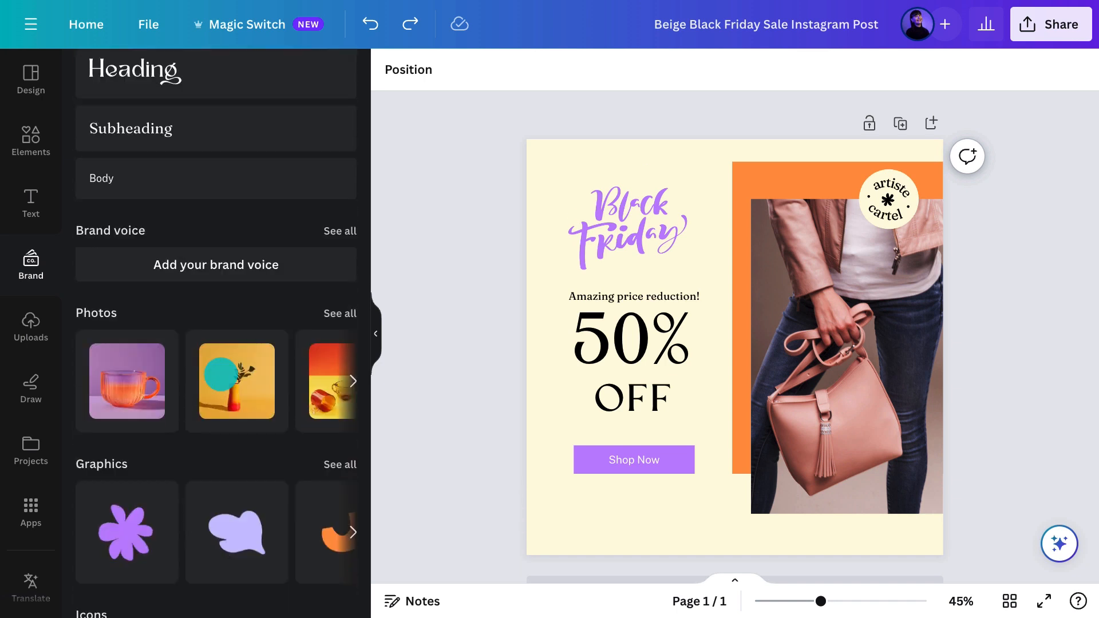
left_click_drag(114, 385, 836, 355)
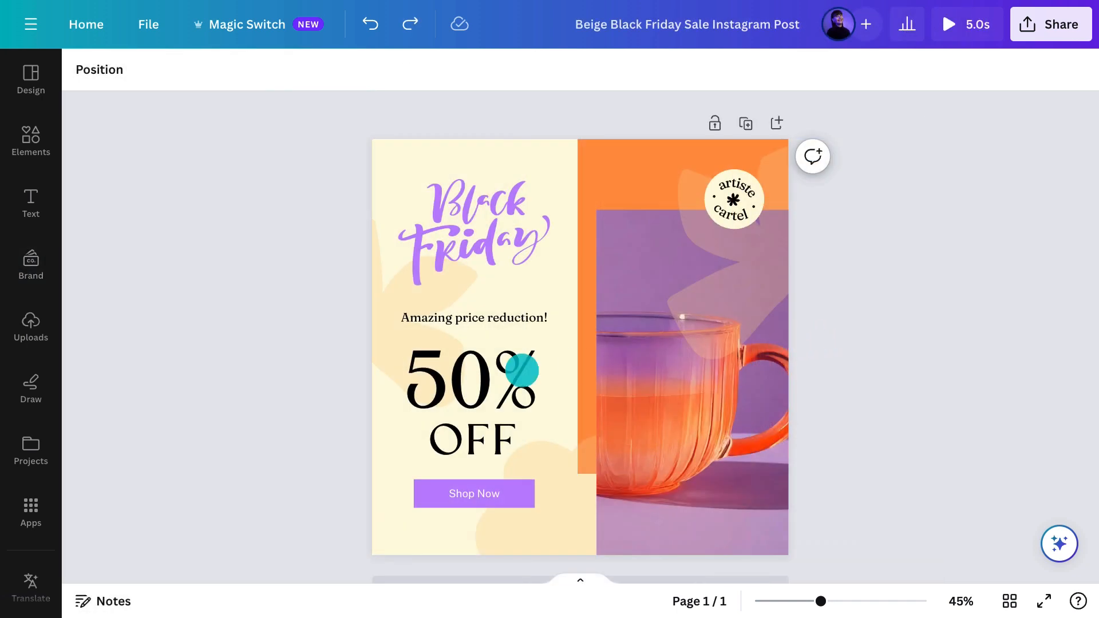
Change the discount text to "40%".
left_click(522, 371)
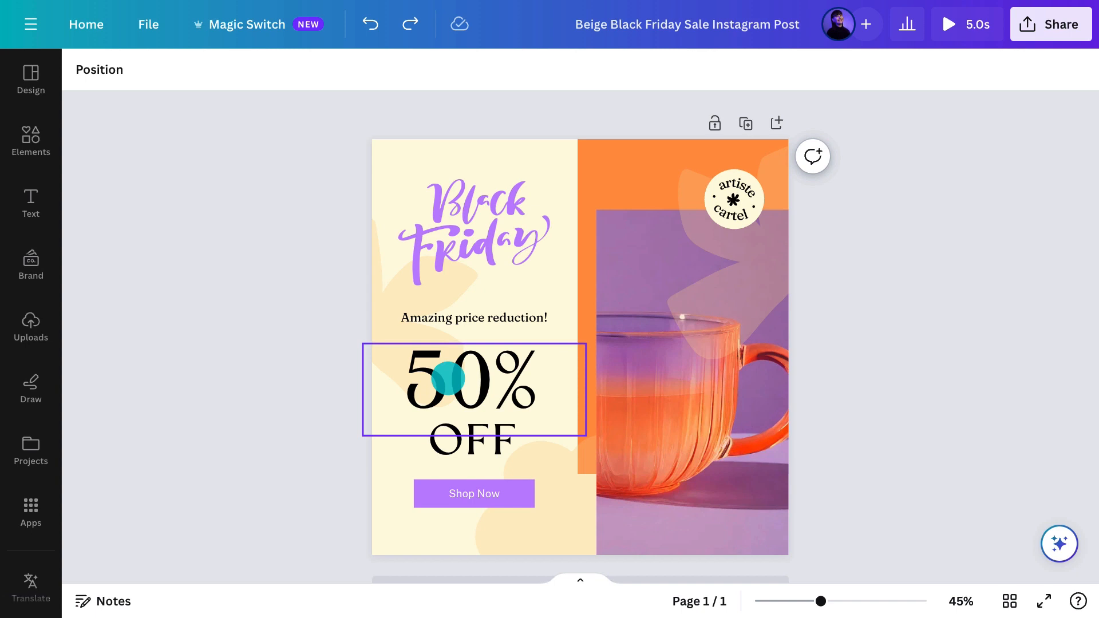
double_click(448, 378)
type("40")
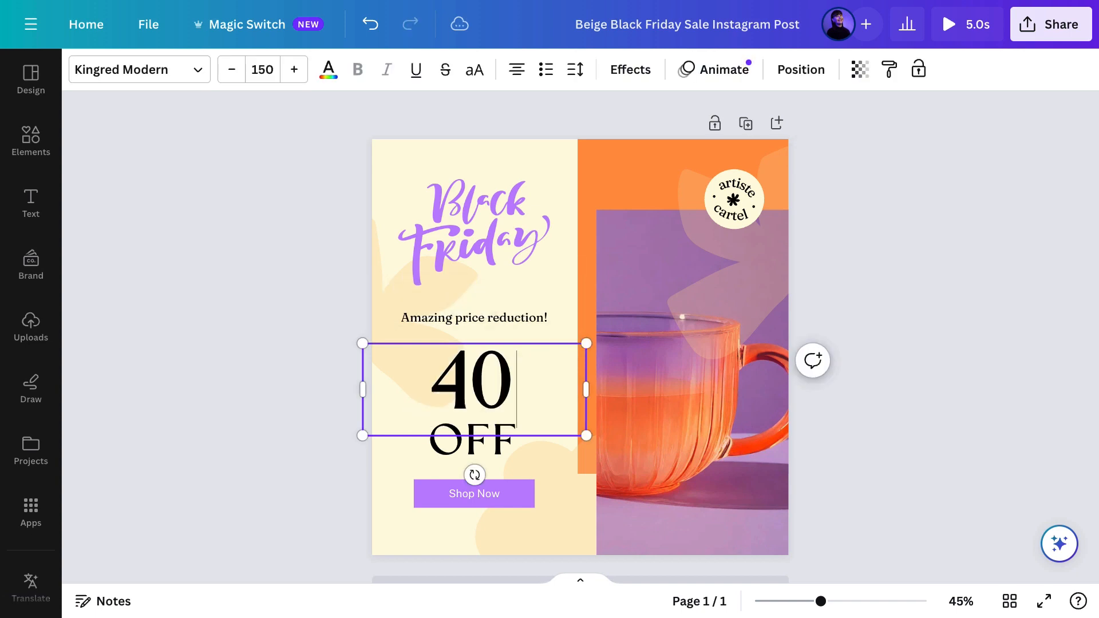
type("%")
left_click(429, 380)
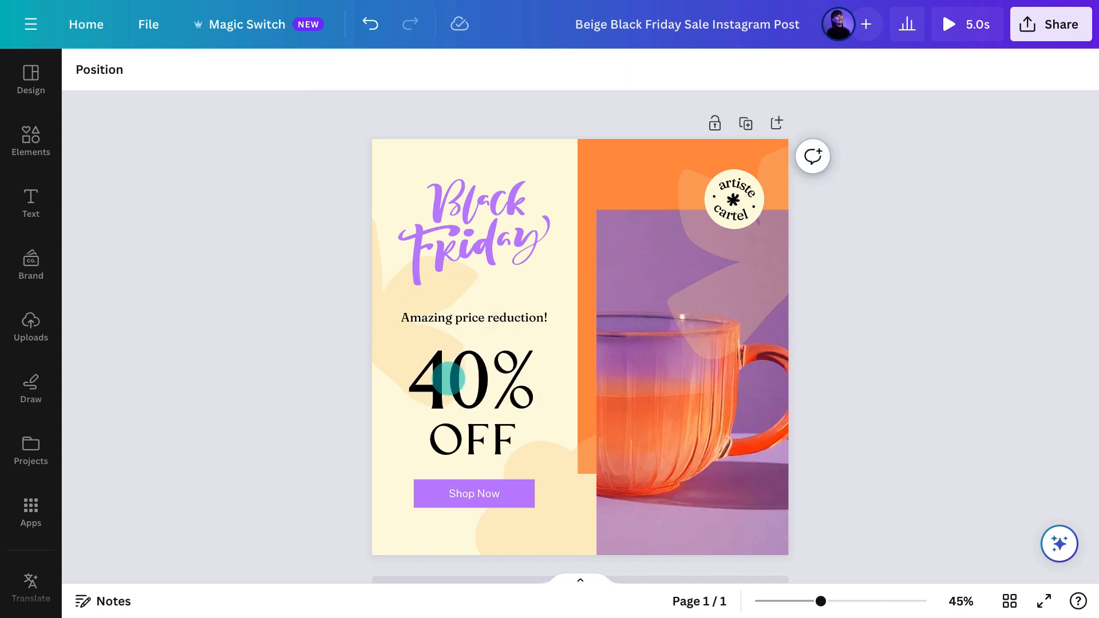
Rewrite the "Amazing price reduction!" text with Magic Write.
left_click(418, 318)
key("slash")
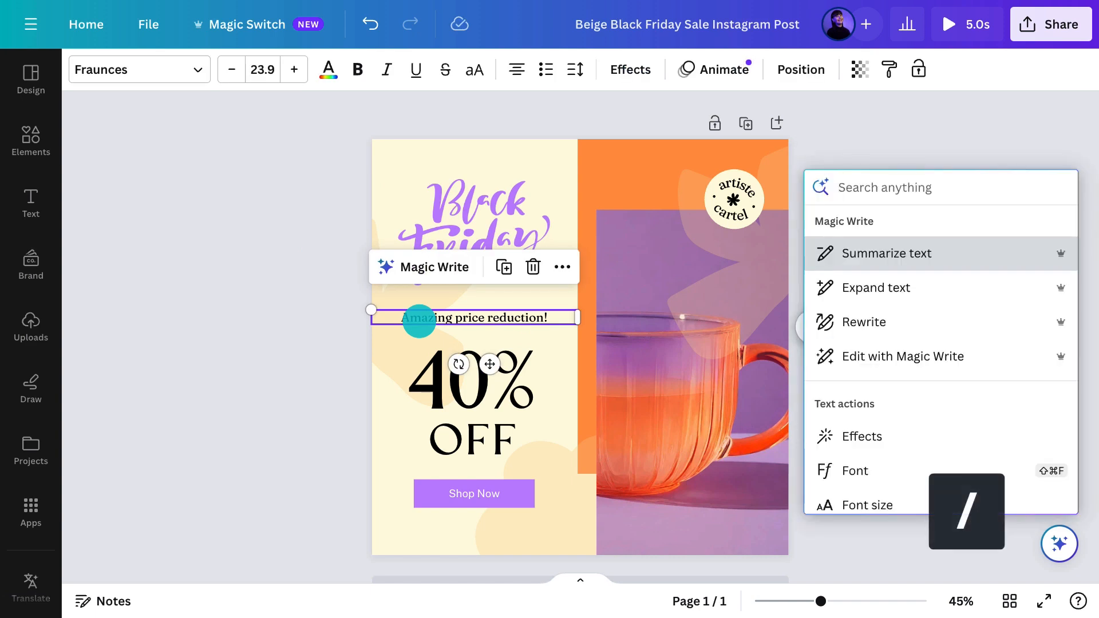
left_click(860, 324)
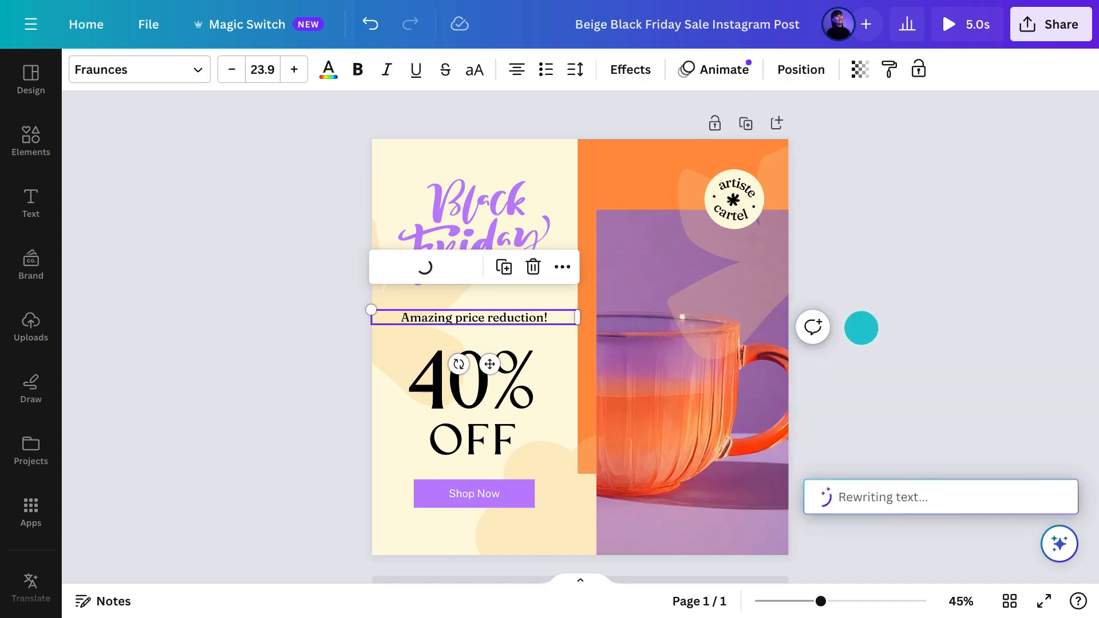
Generate new promo text with Magic Write from the instruction "Write a sentence that will entice people to purchase the product during the black Friday sale".
left_click(488, 324)
key("slash")
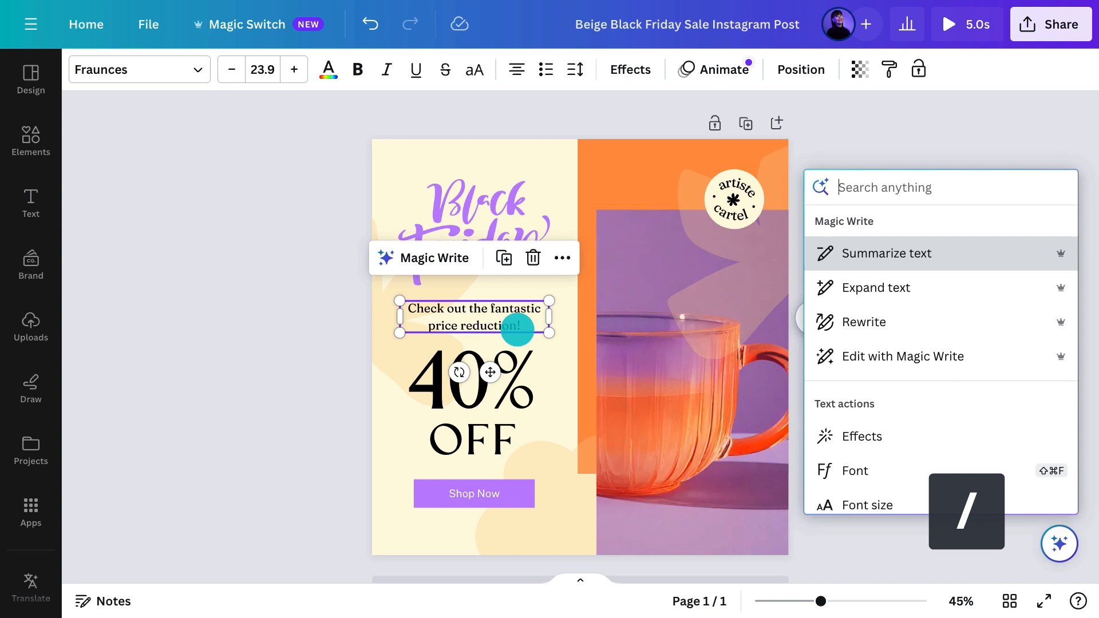
left_click(853, 356)
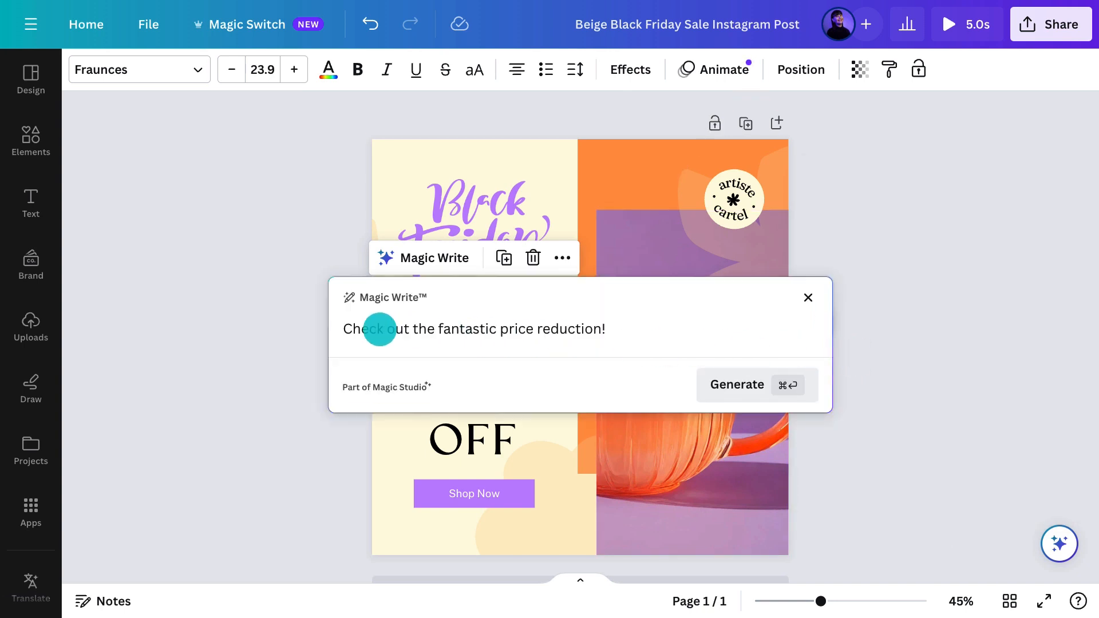
key("Return")
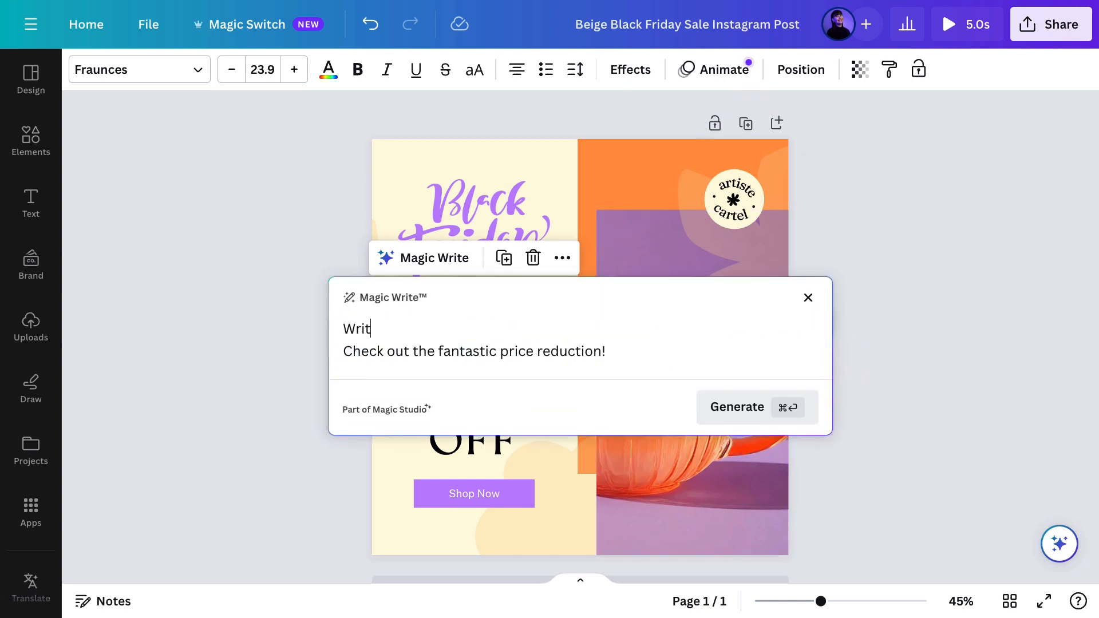
type("Write a sentence that will entice people to purchase the product during the black Friday sale")
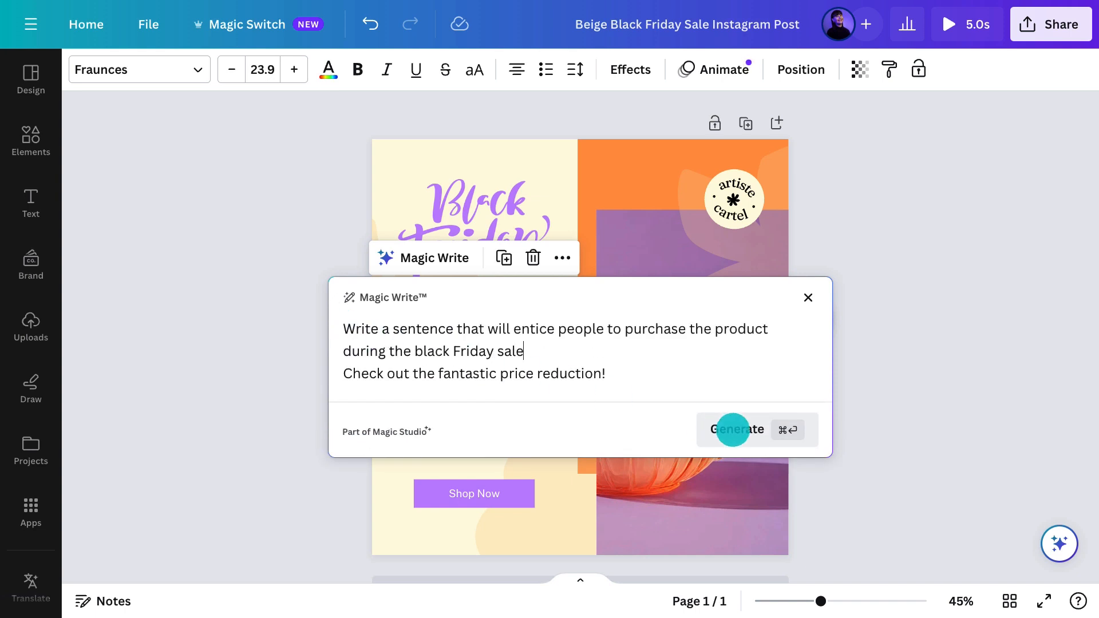
left_click(733, 430)
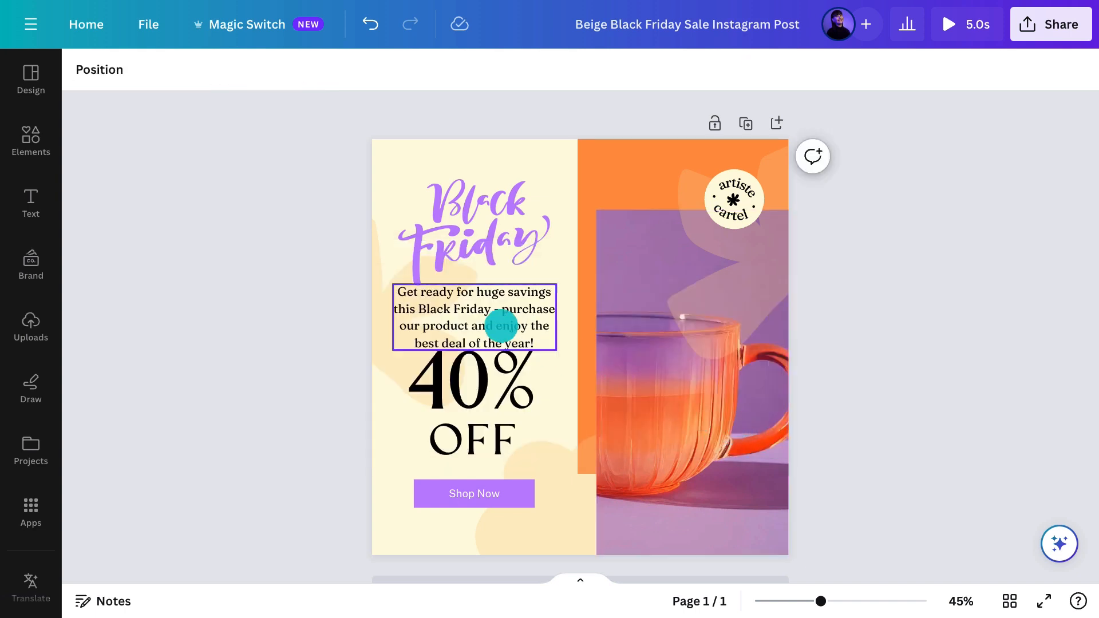
Move the promo sentence slightly down and shift the "40%" and "OFF" texts down together beneath it.
left_click(493, 321)
left_click_drag(496, 321, 493, 332)
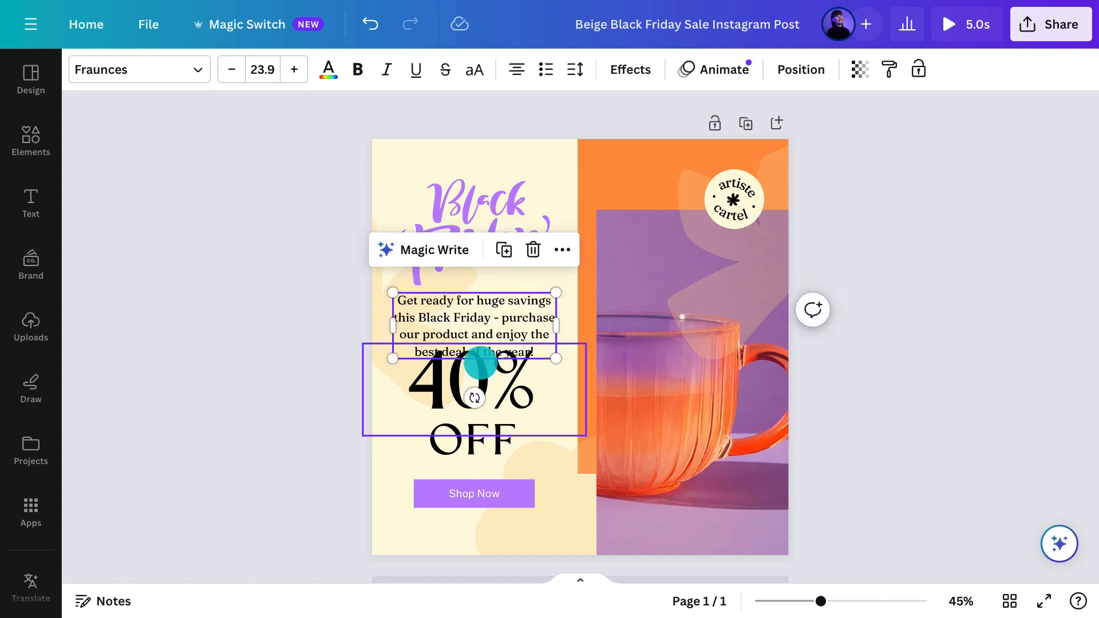
left_click(481, 395)
left_click(474, 444, "shift")
left_click_drag(471, 417, 472, 423)
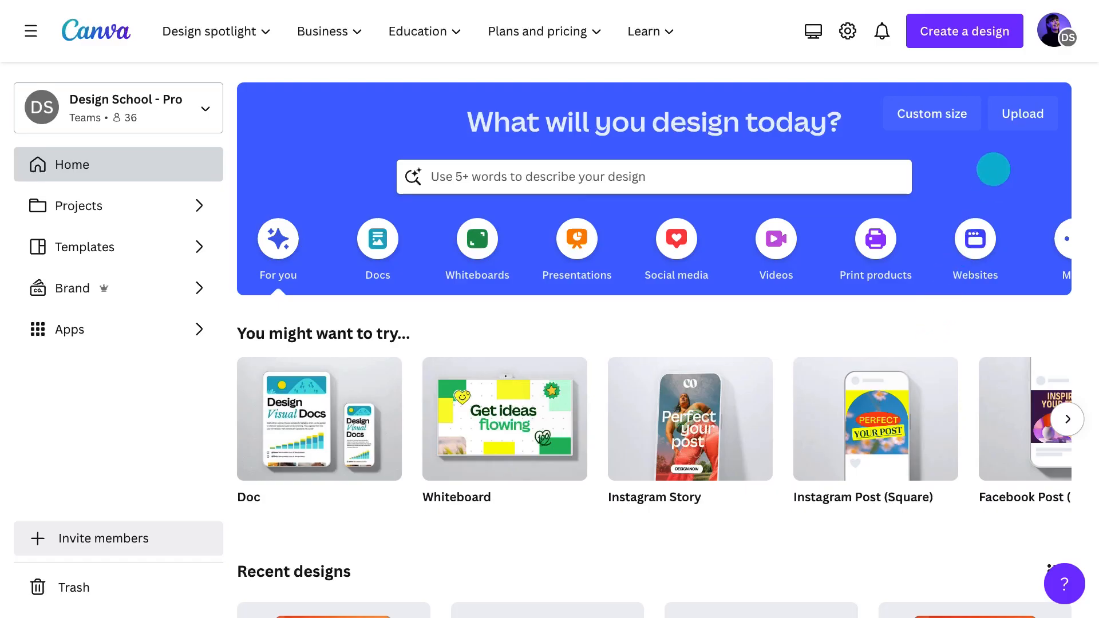
From the Canva home page, upload the vase photo 27.png from the Media folder.
left_click(1014, 115)
left_click(830, 385)
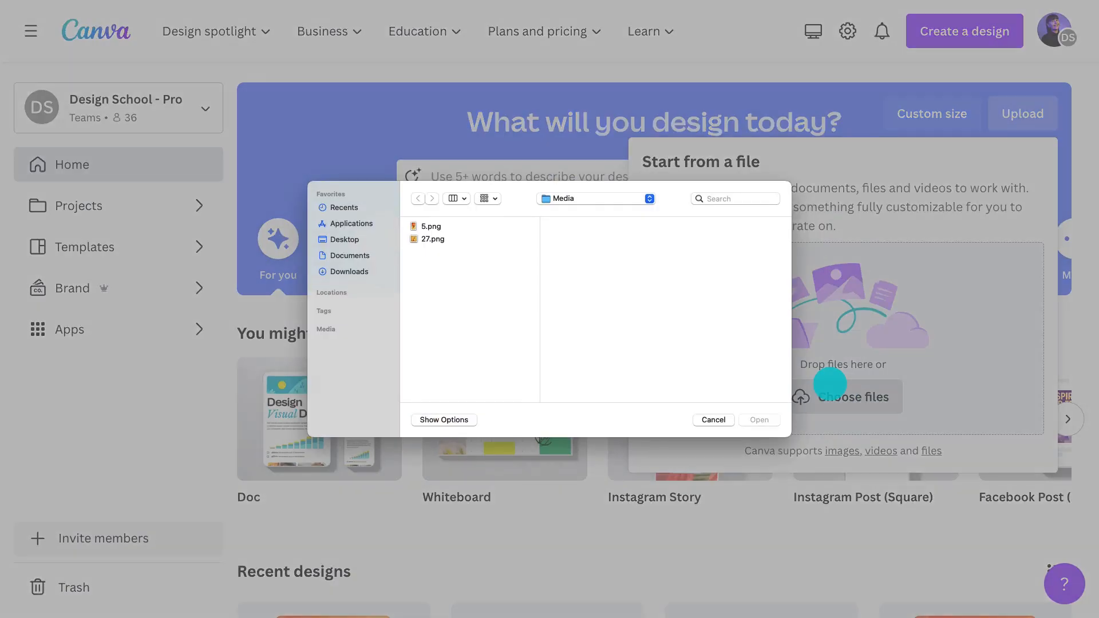
left_click(521, 225)
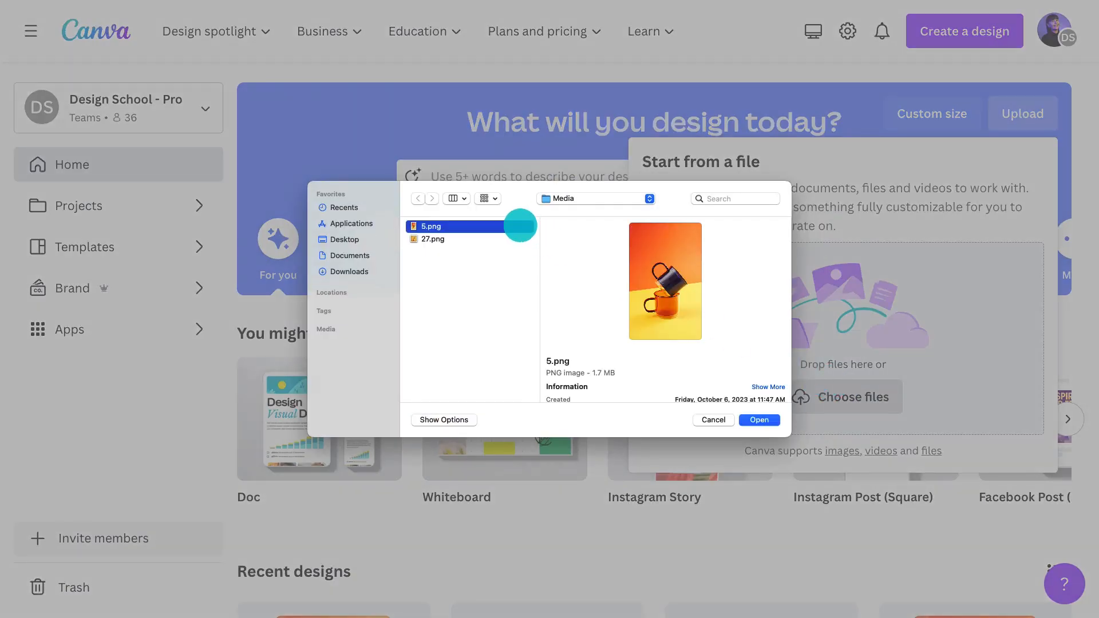
left_click(479, 240)
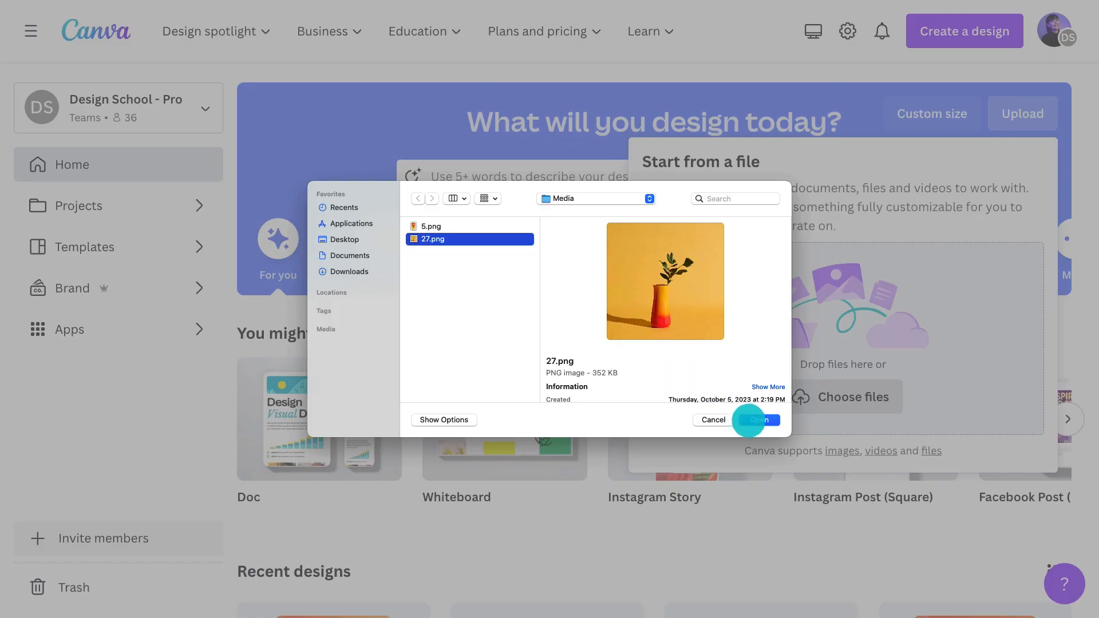
left_click(750, 420)
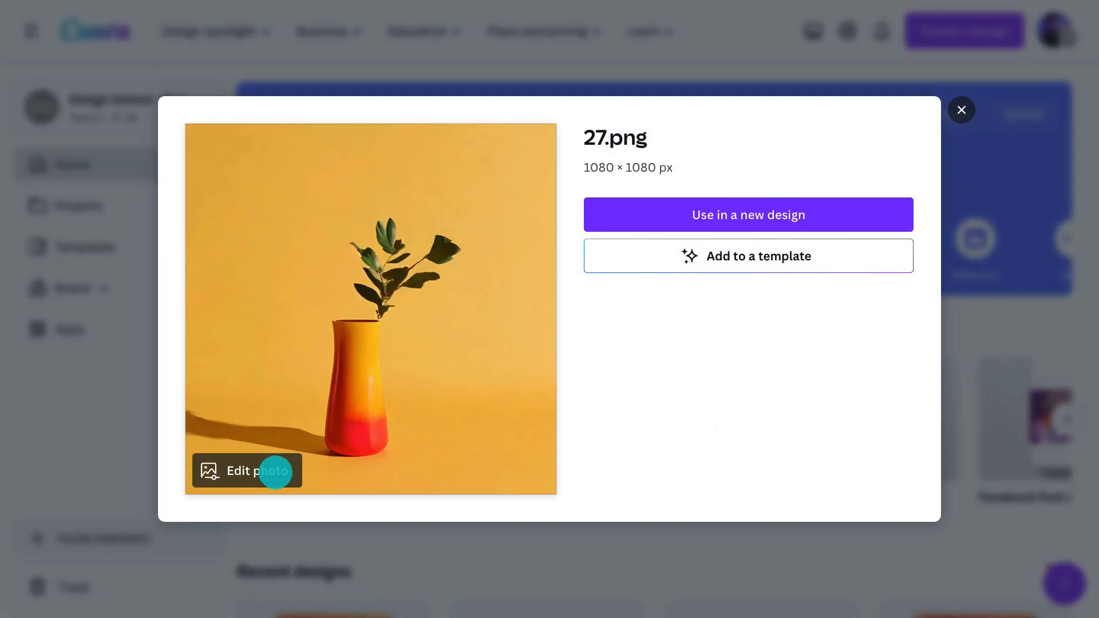
Remove the vase photo's background and crop it freeform closer around the vase and branch.
left_click(276, 473)
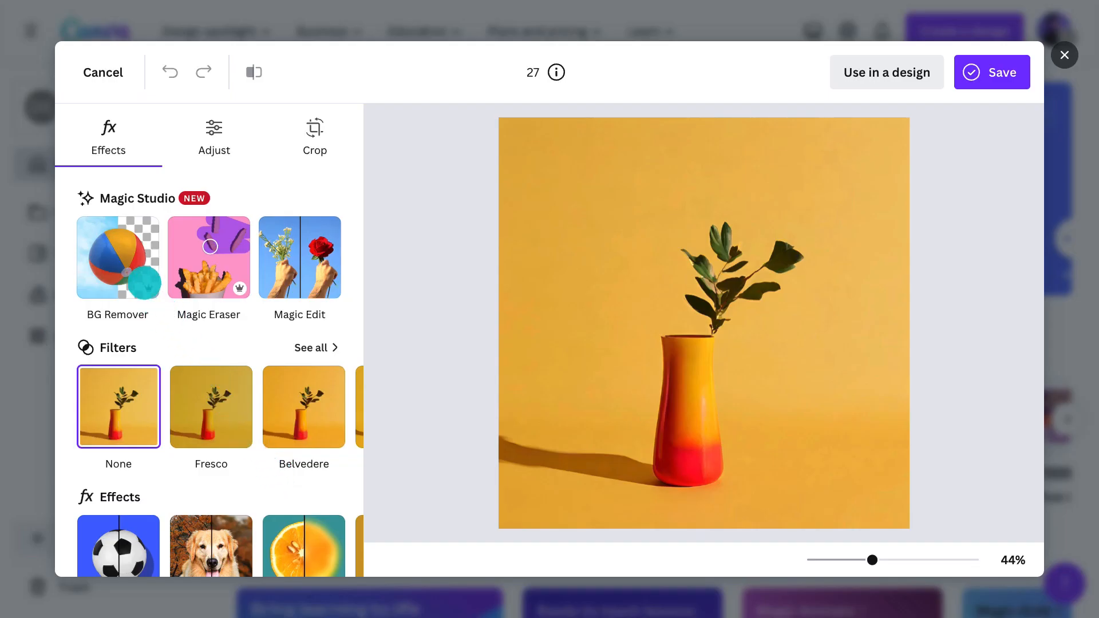
left_click(137, 272)
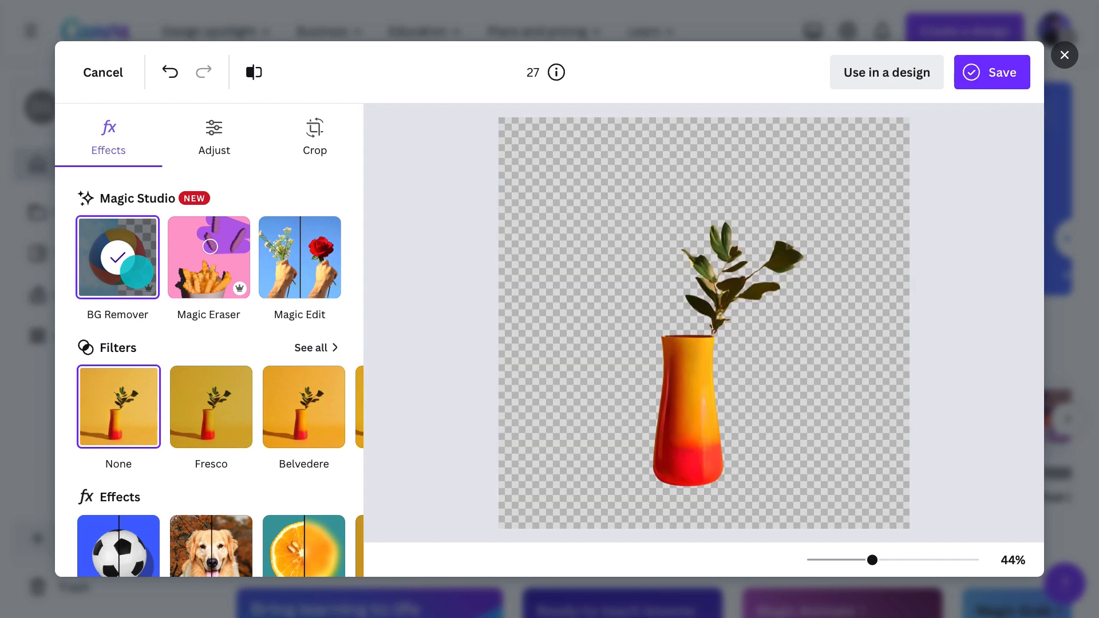
left_click(312, 150)
left_click_drag(529, 298, 646, 309)
left_click_drag(824, 299, 753, 297)
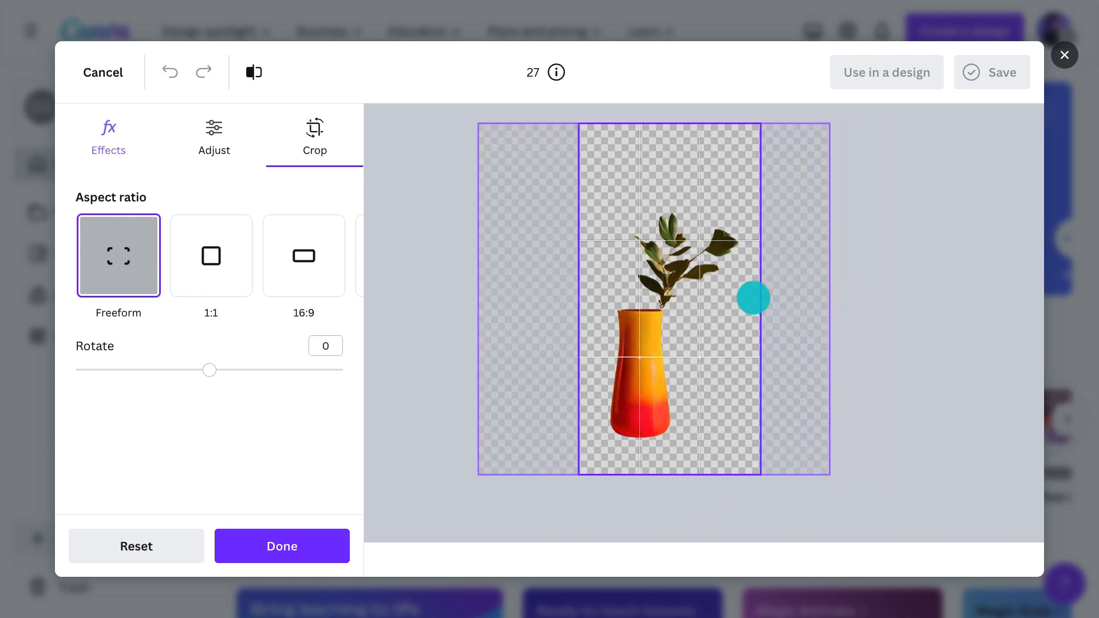
left_click_drag(699, 133, 701, 197)
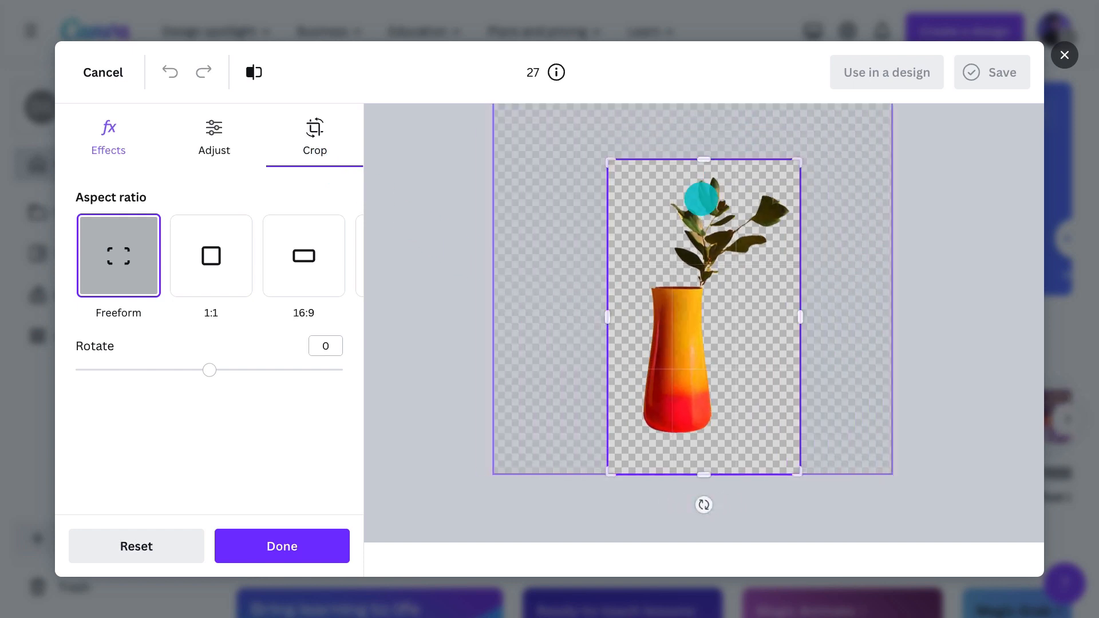
left_click(317, 530)
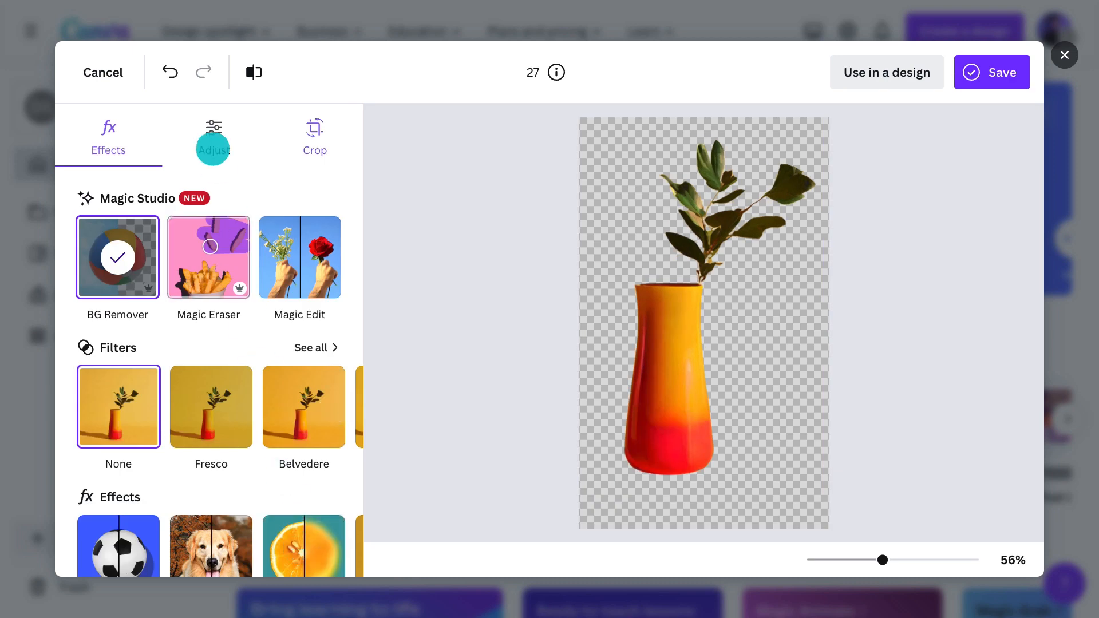
Set the vase photo's contrast to 10 and use it in a new Instagram Post design.
left_click(213, 147)
scroll(206, 310, "down", 3)
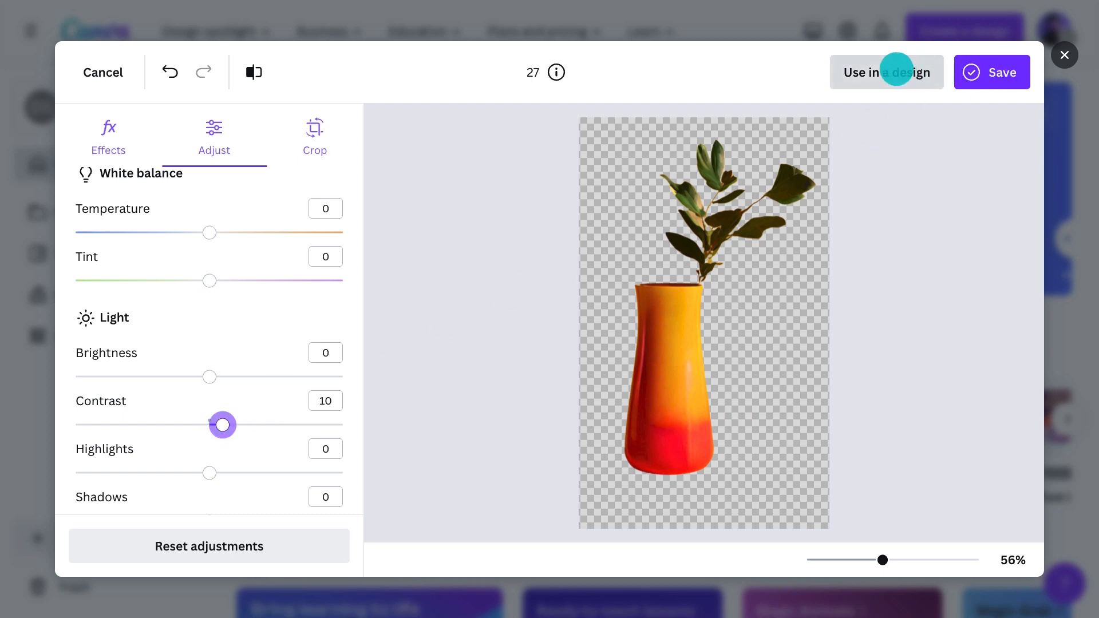
left_click(897, 70)
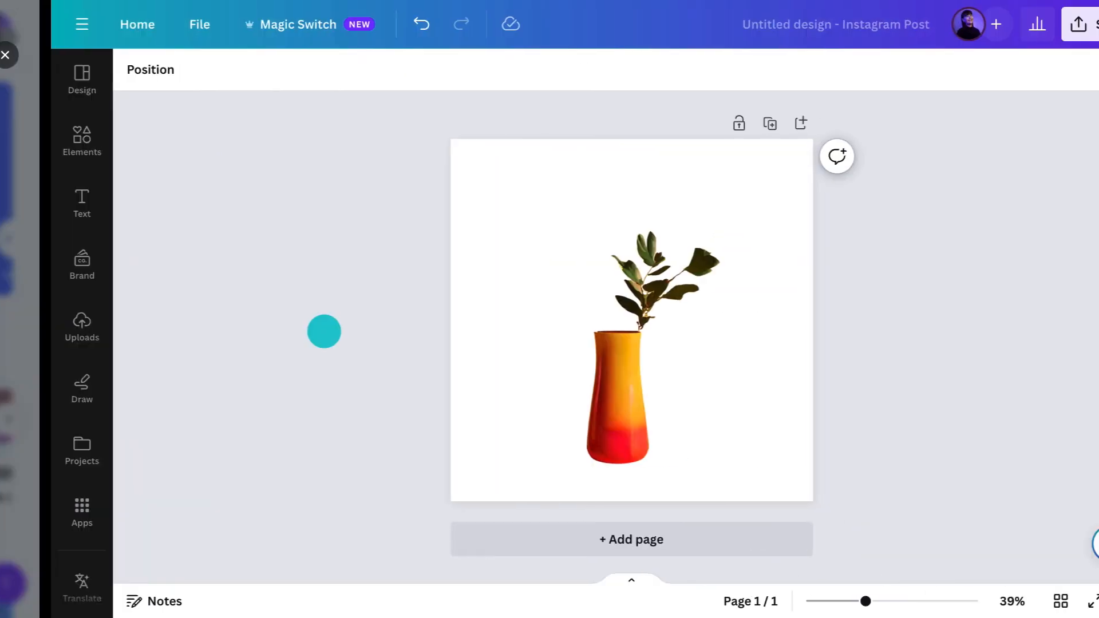
Search the elements library for "orange podium minimal abstract background" and limit the results to photos.
left_click(27, 147)
left_click(277, 78)
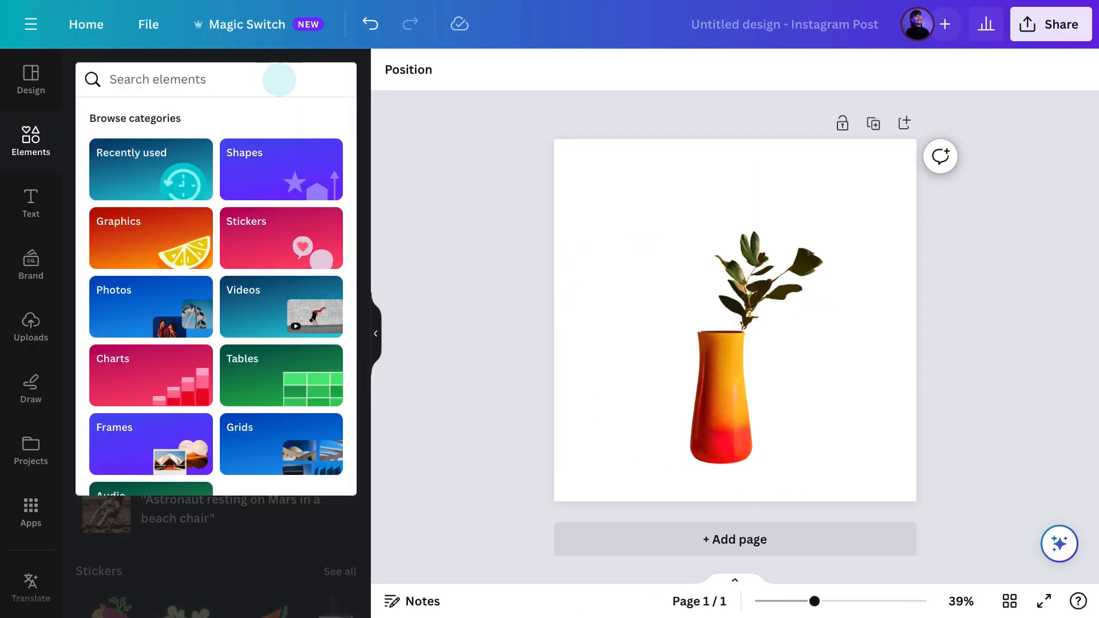
type("orange podium minimal abstract backgrou")
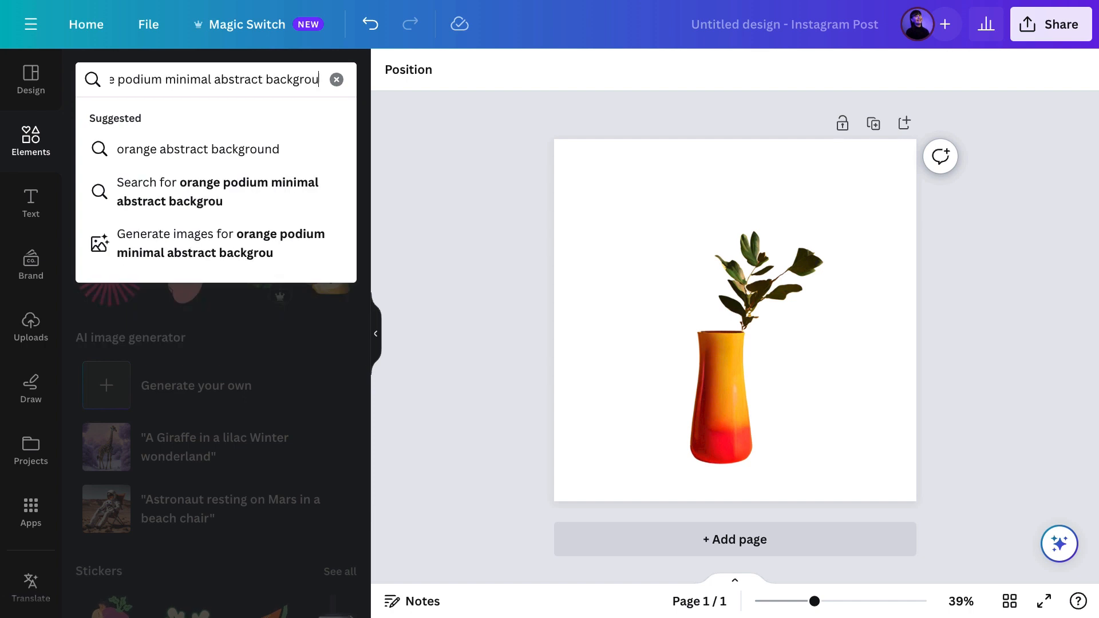
key("Return")
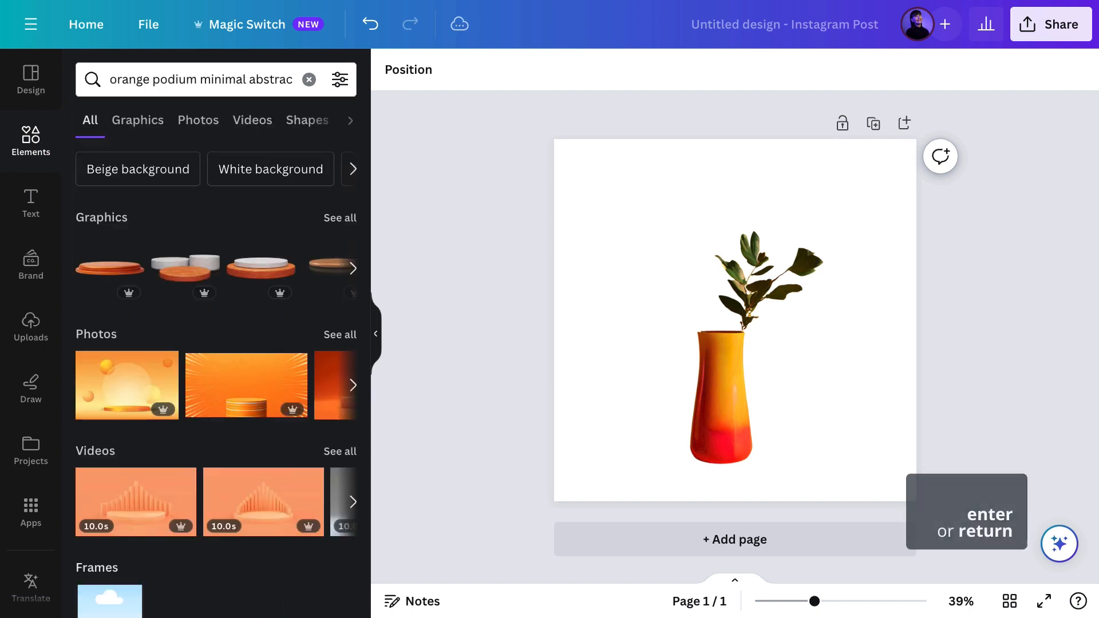
left_click(198, 122)
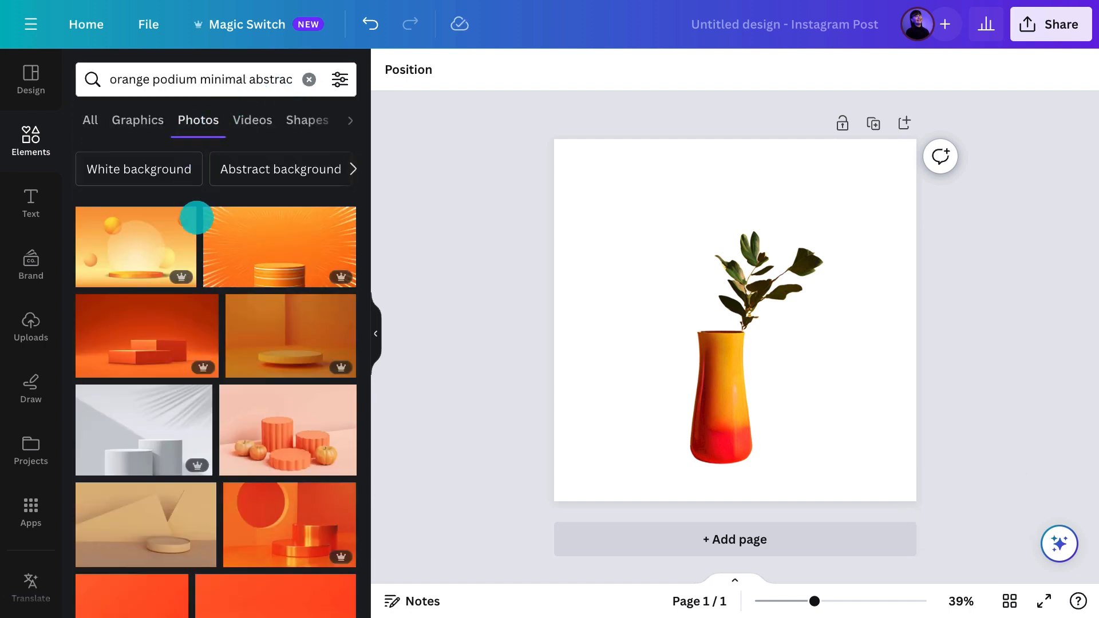
Set a photo of an orange corner with a ledge as the page background and move the vase up onto the ledge.
scroll(196, 217, "down", 10)
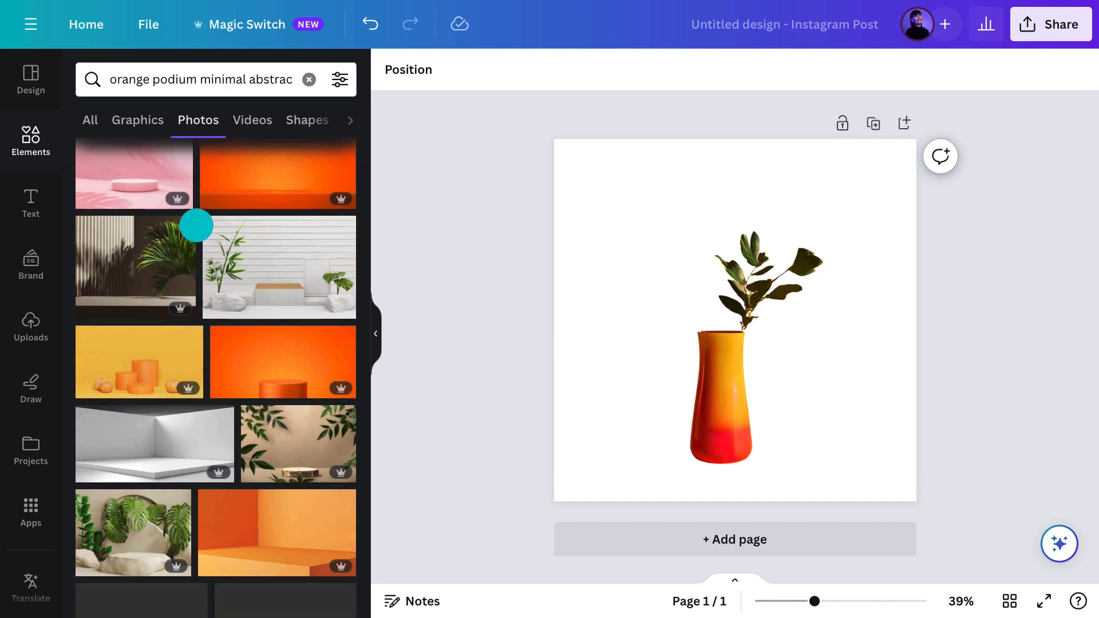
scroll(196, 226, "down", 3)
left_click_drag(224, 371, 589, 294)
right_click(589, 295)
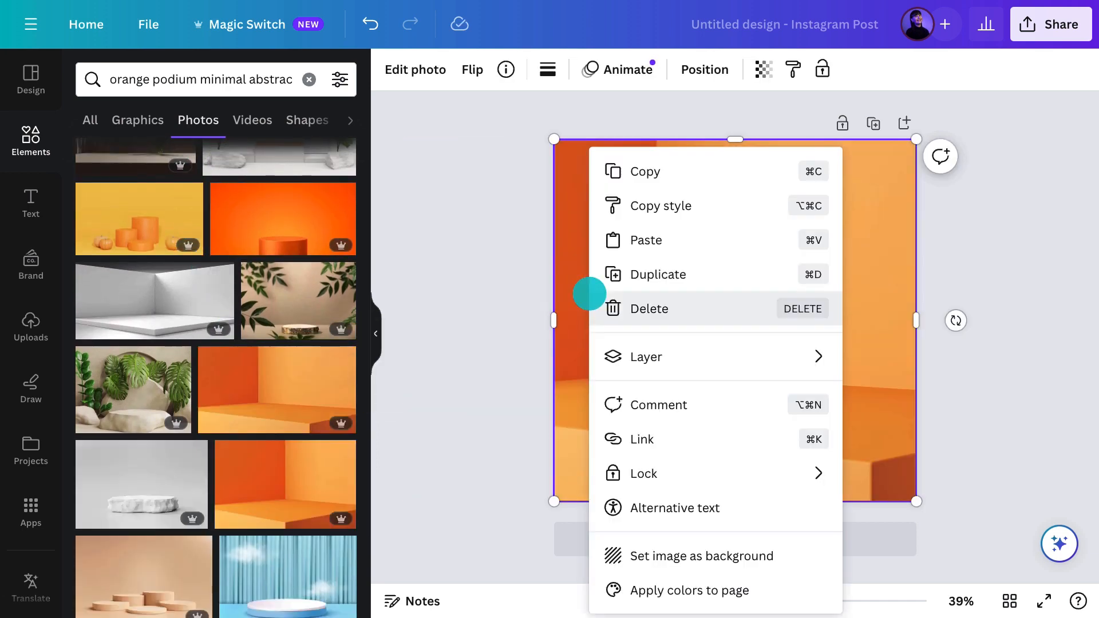
left_click(649, 556)
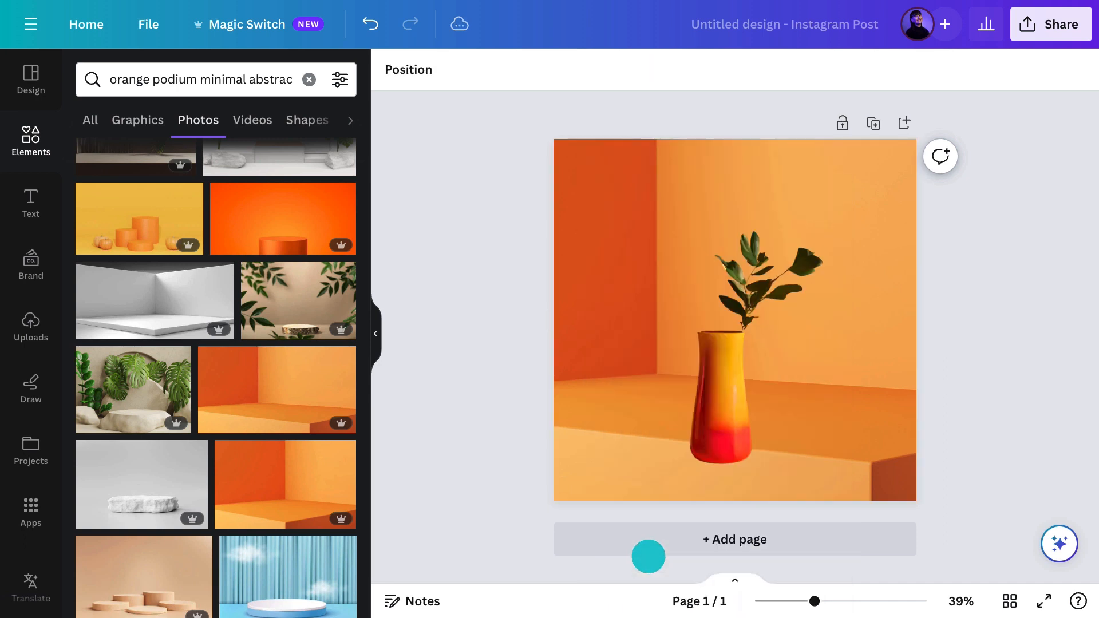
left_click_drag(709, 410, 696, 378)
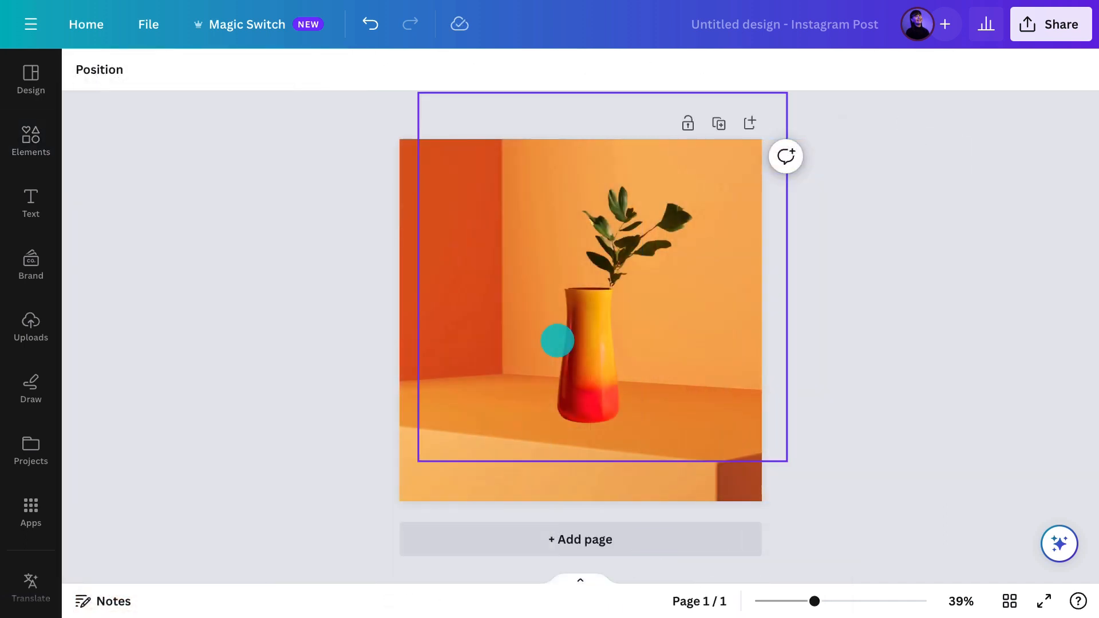
Add a Drop shadow to the vase photo with a blur amount of 23 and increase the shadow angle.
left_click(551, 337)
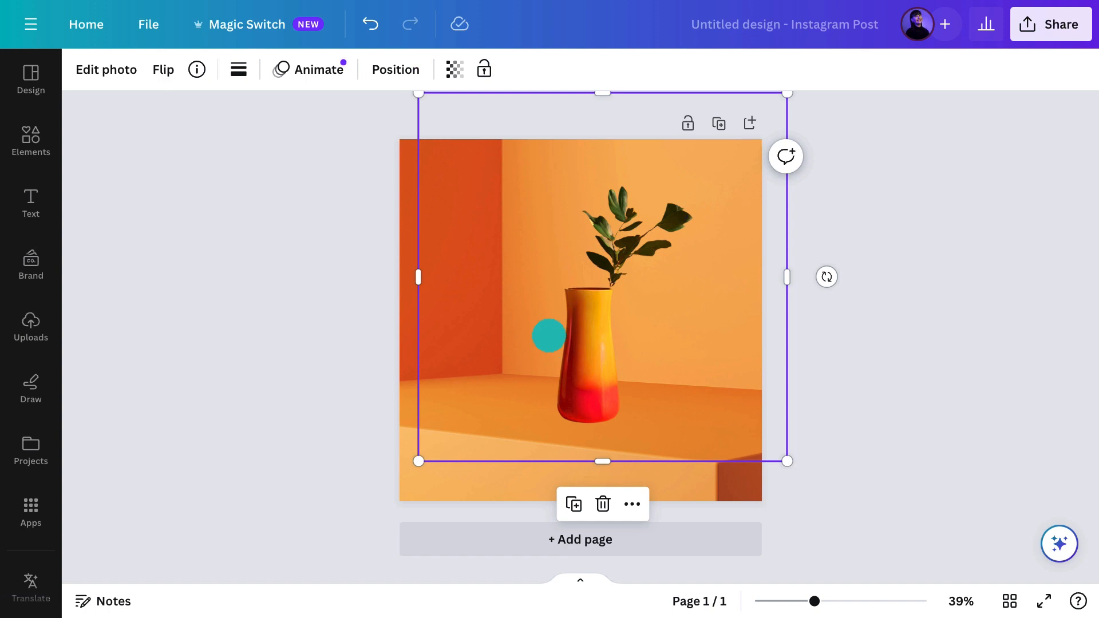
left_click(101, 68)
scroll(123, 369, "down", 5)
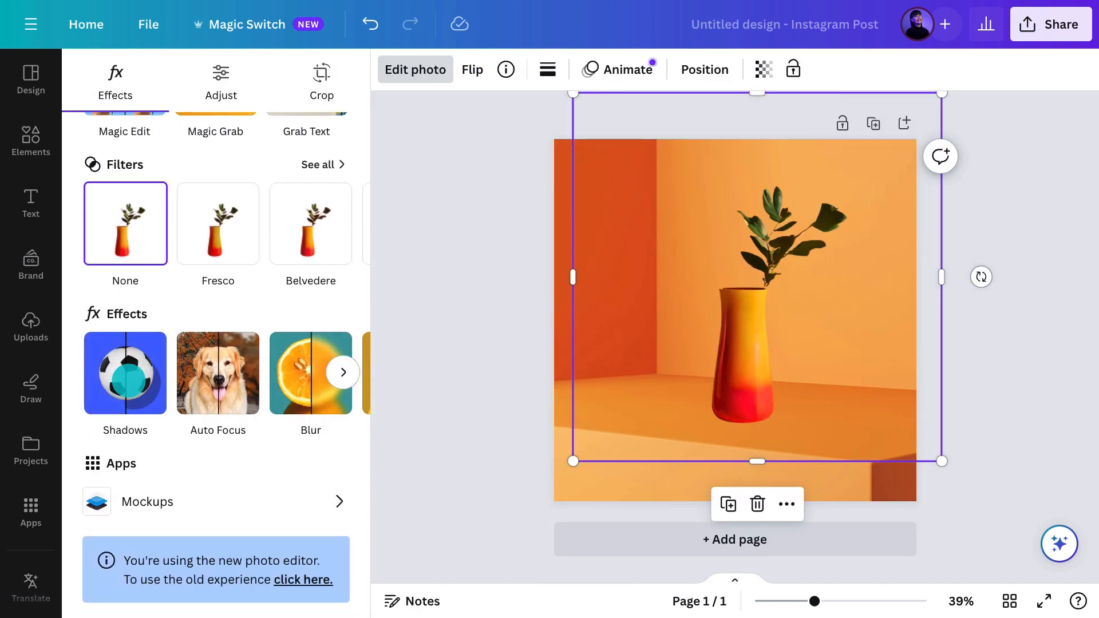
left_click(129, 375)
left_click(217, 289)
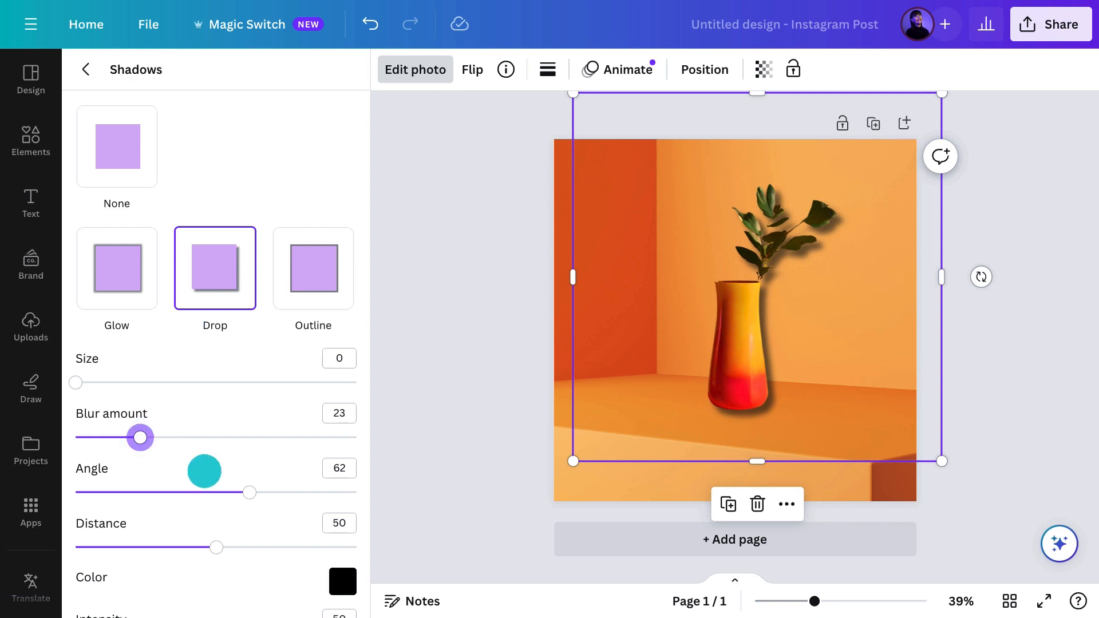
left_click_drag(246, 492, 269, 491)
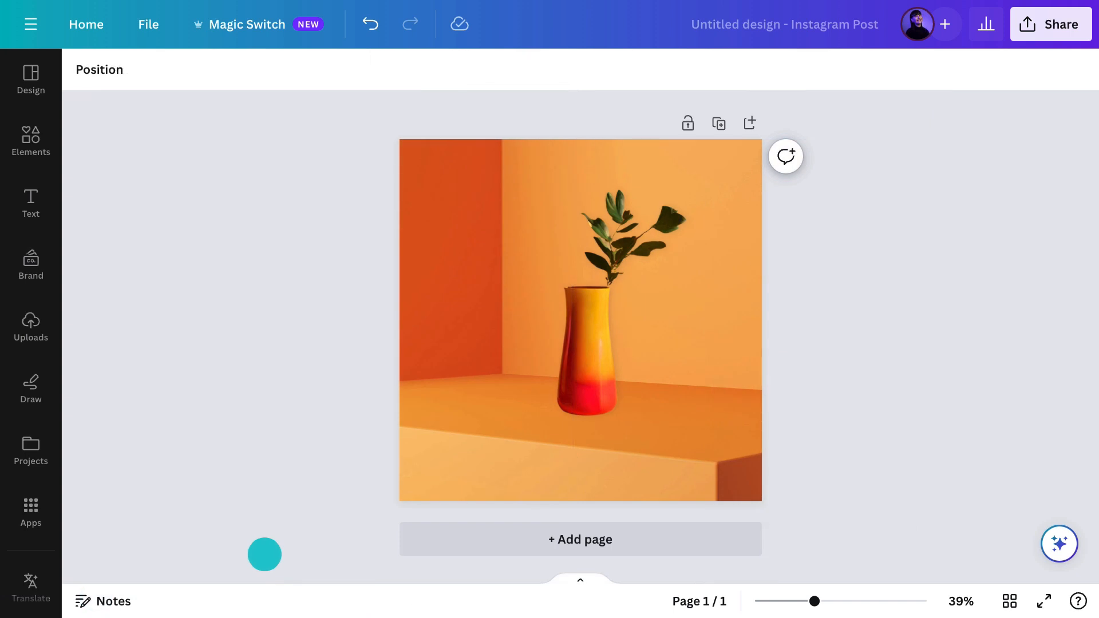
Add a second page and fill it with the brand photo of the two stacked mugs as its background.
left_click(456, 543)
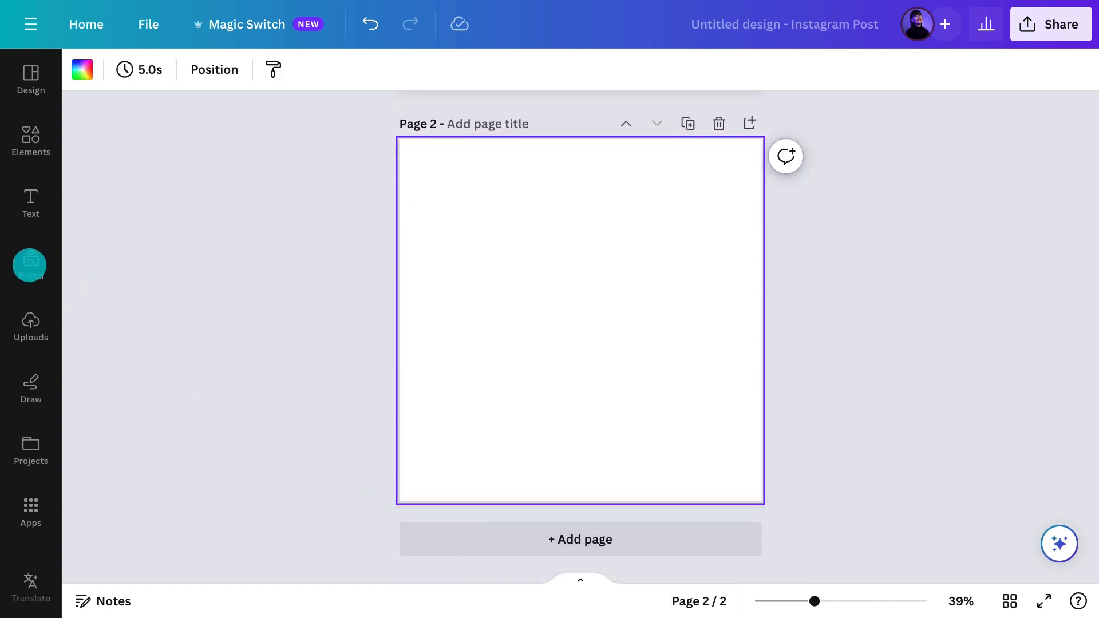
left_click(29, 265)
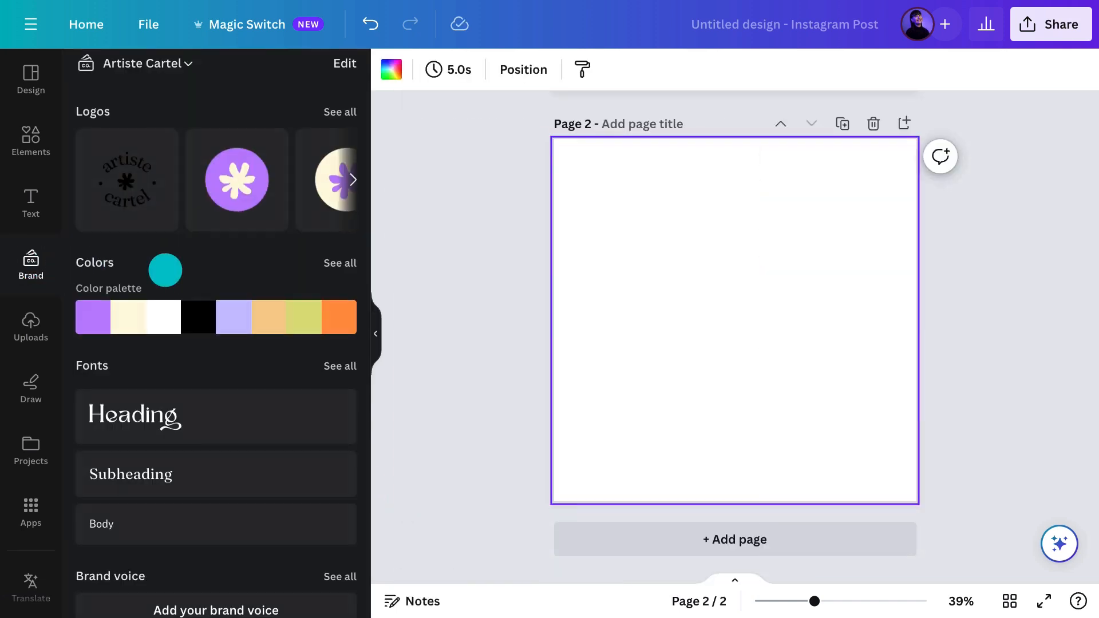
scroll(165, 270, "down", 6)
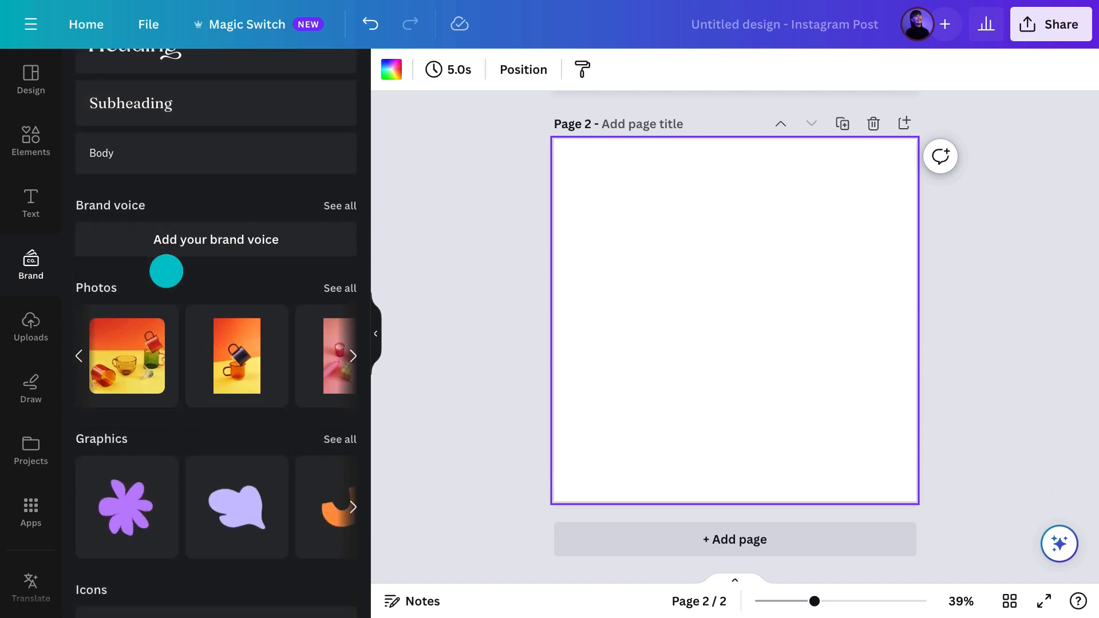
left_click_drag(236, 327, 692, 248)
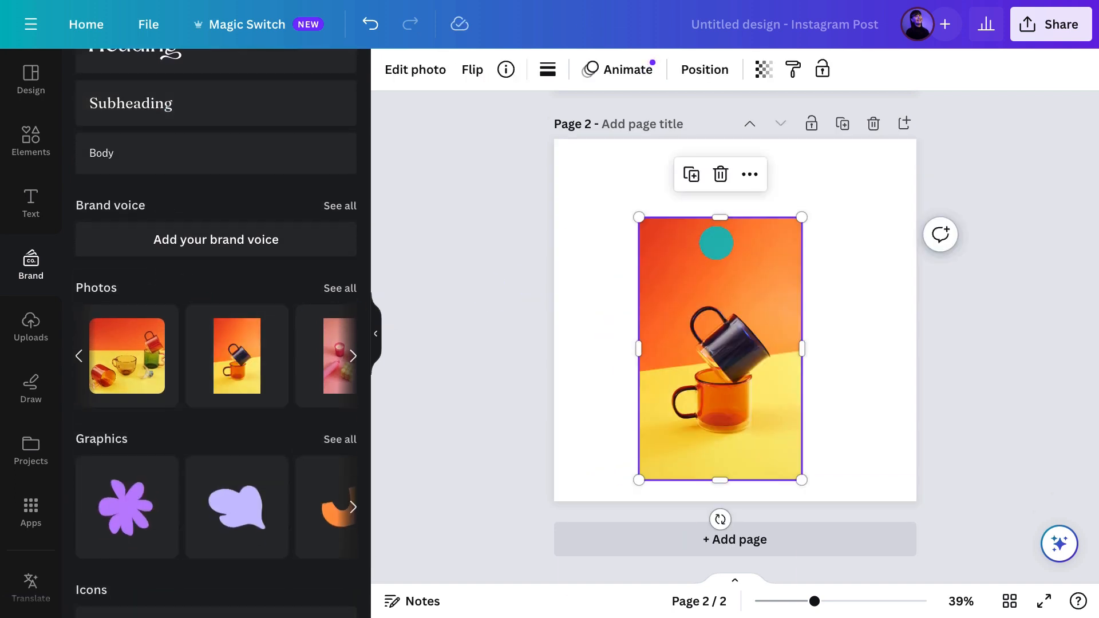
left_click_drag(802, 217, 850, 139)
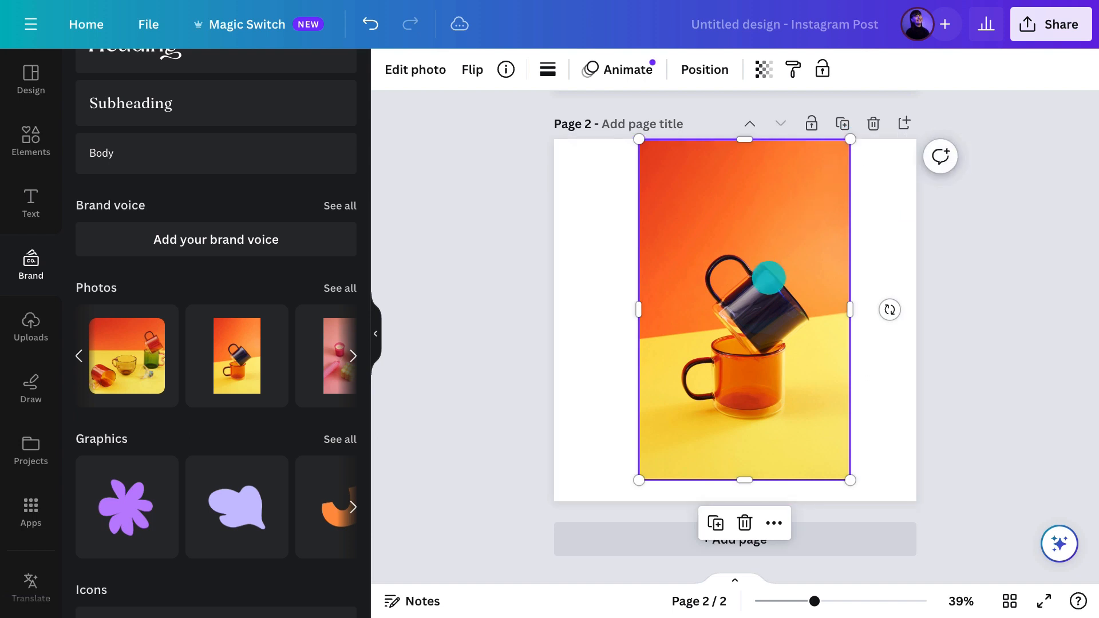
left_click_drag(639, 479, 613, 496)
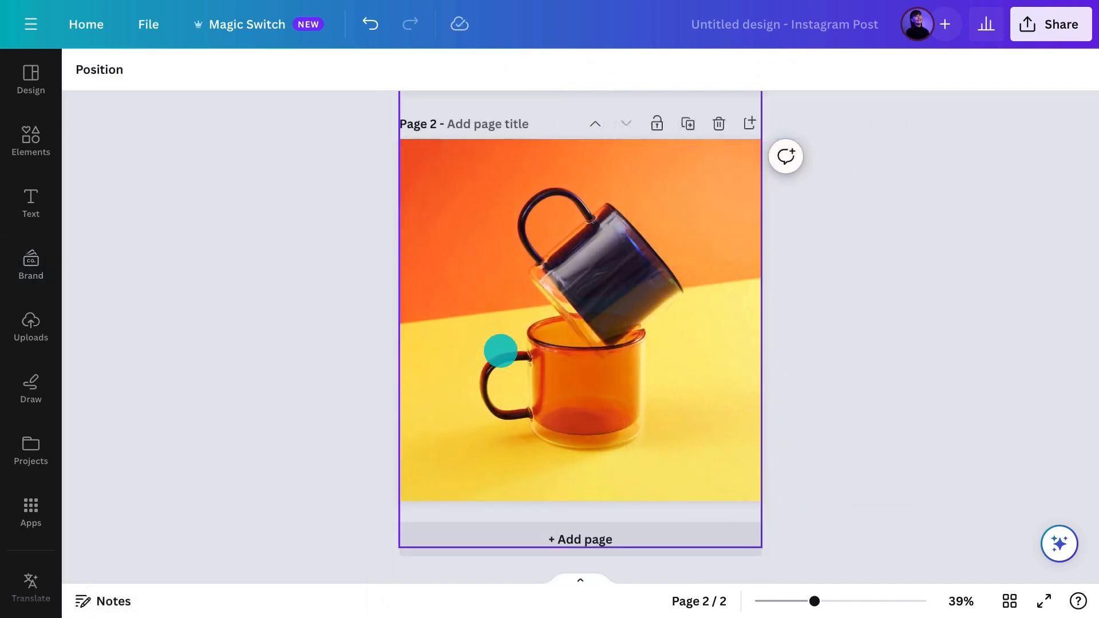
Separate the stacked mugs from their background with Magic Grab and move them to the left side of the post.
left_click(122, 70)
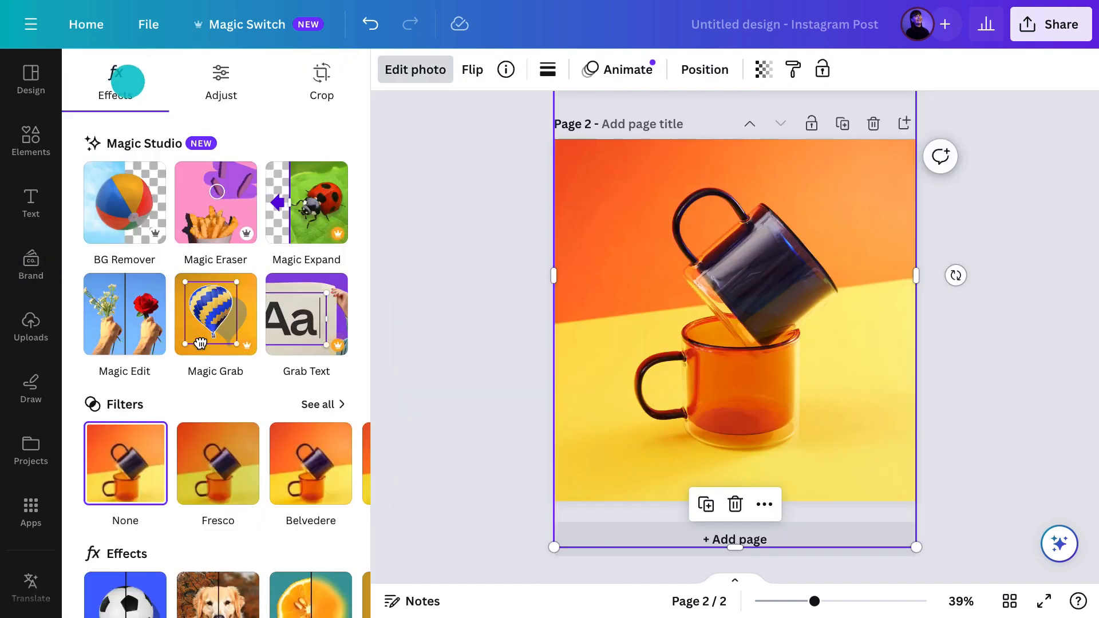
left_click(228, 324)
left_click_drag(704, 334, 653, 351)
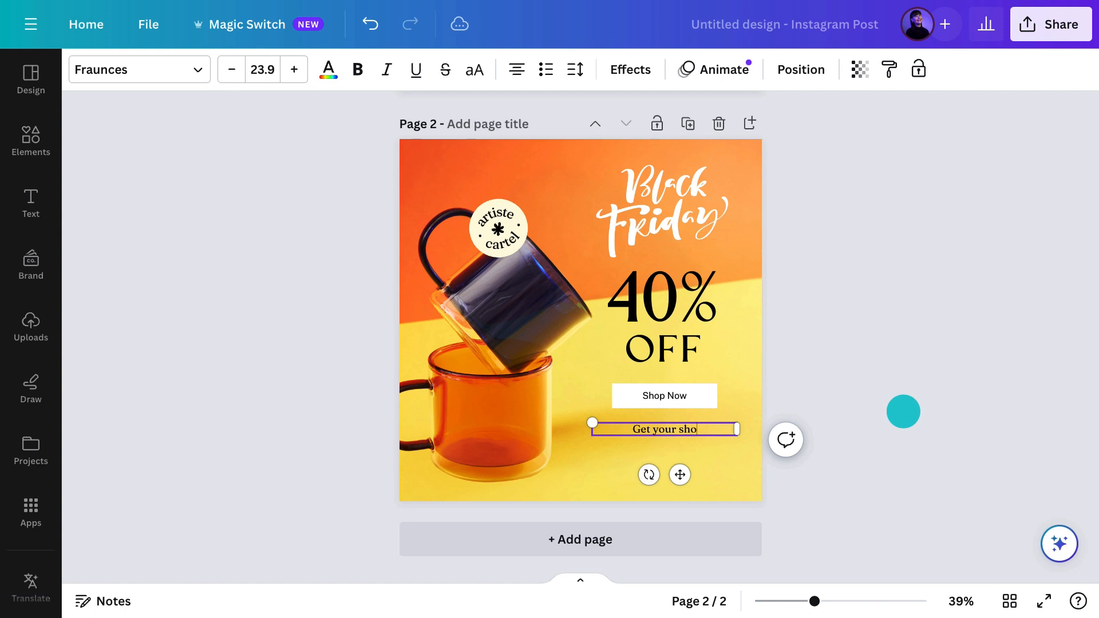
Add the text "Get your shopping cart ready and buckle up for Black Friday savings galore!" below the Shop Now label.
type("t")
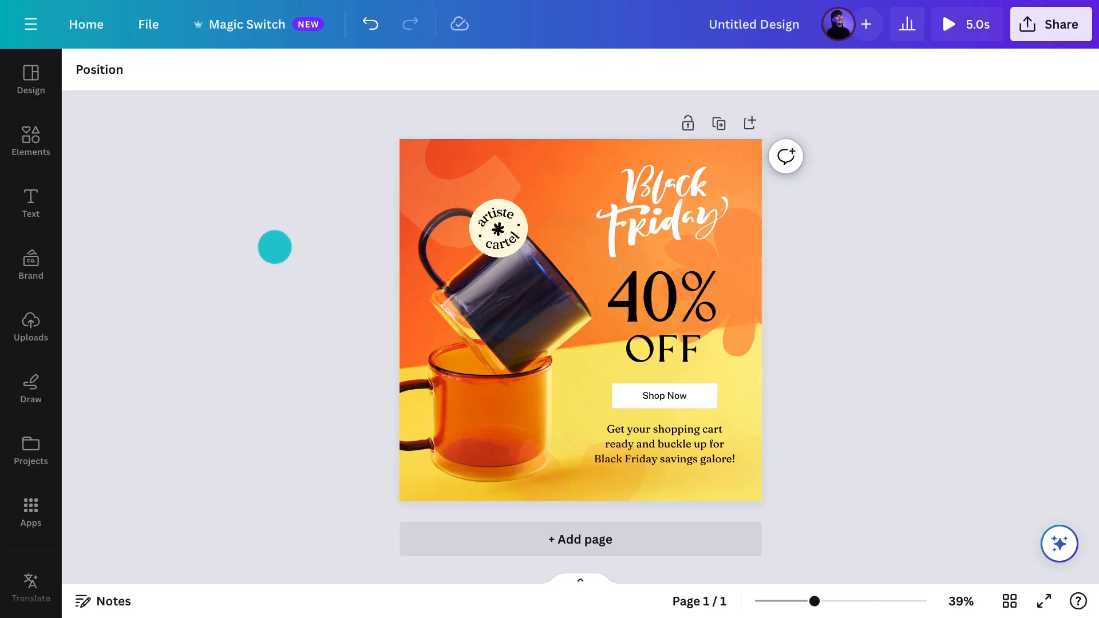
Resize the Black Friday post with Magic Switch to the Facebook Post (Landscape), Instagram Story and Lemon8 Post (Portrait) formats.
left_click(264, 24)
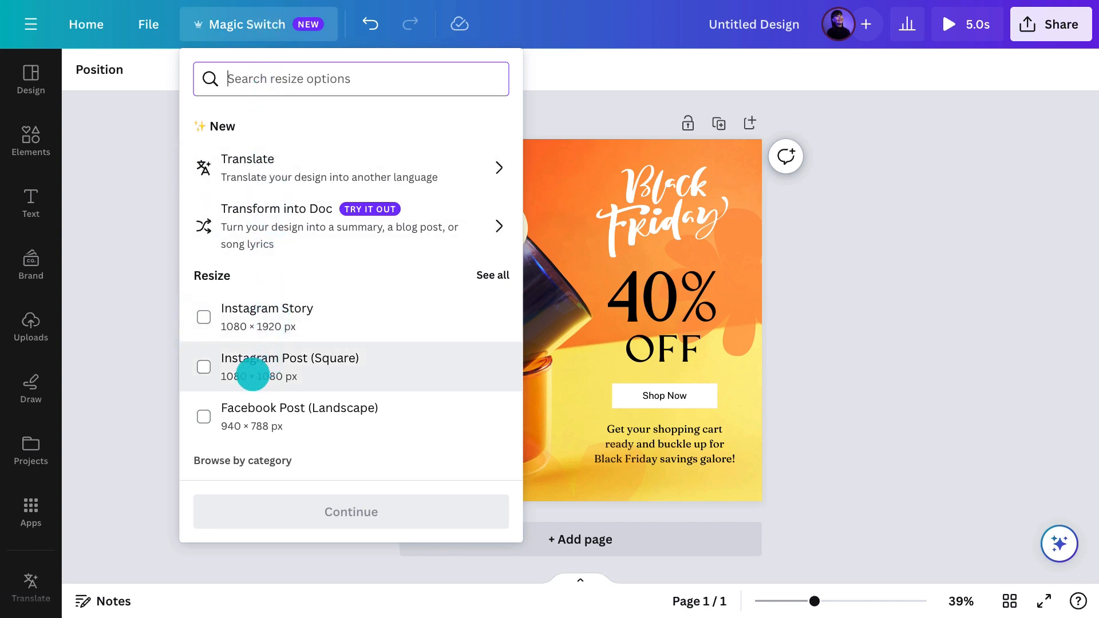
left_click(204, 417)
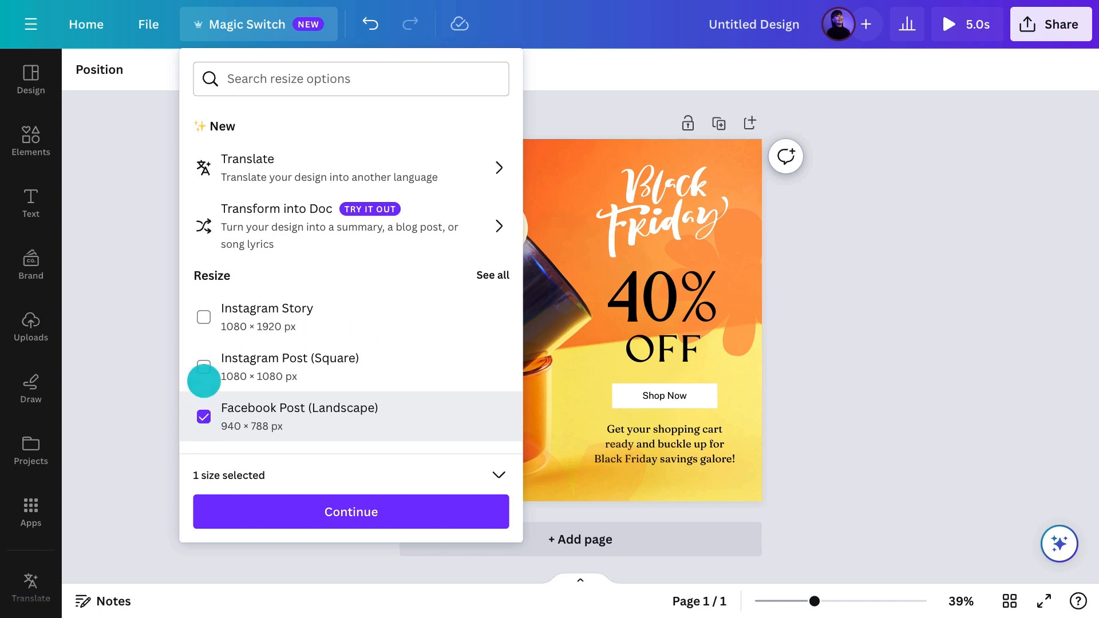
left_click(204, 317)
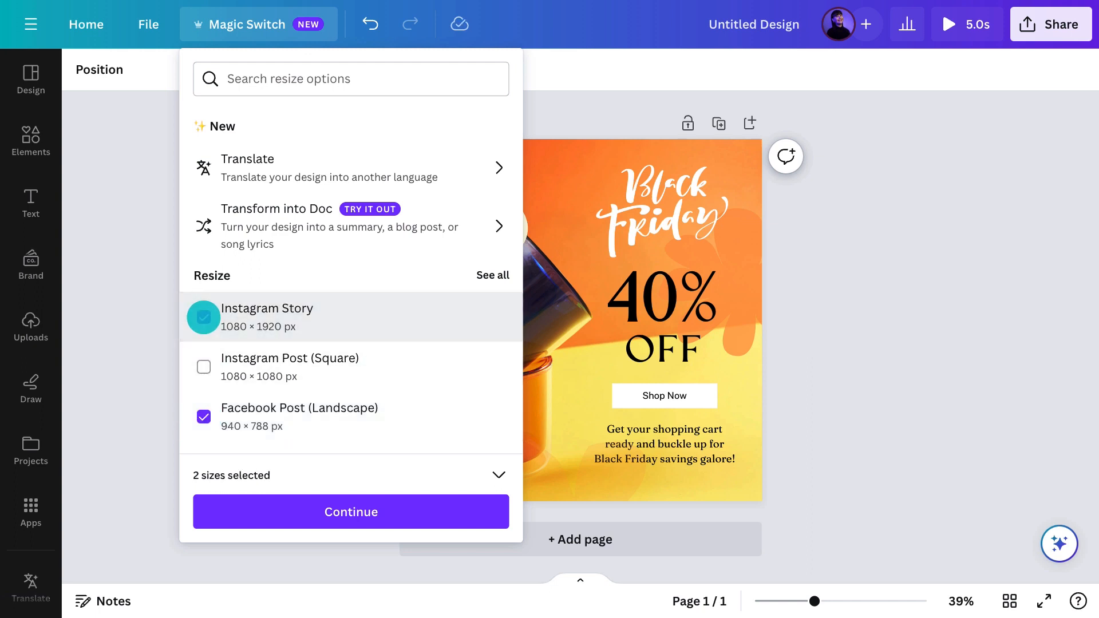
left_click(383, 76)
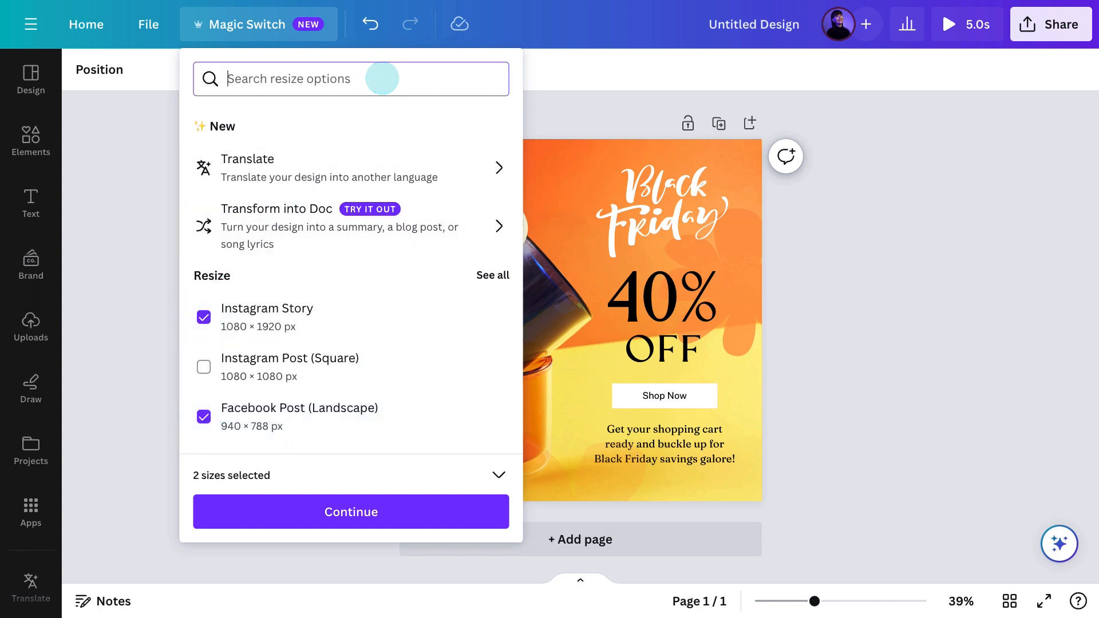
type("Lemon8 Post")
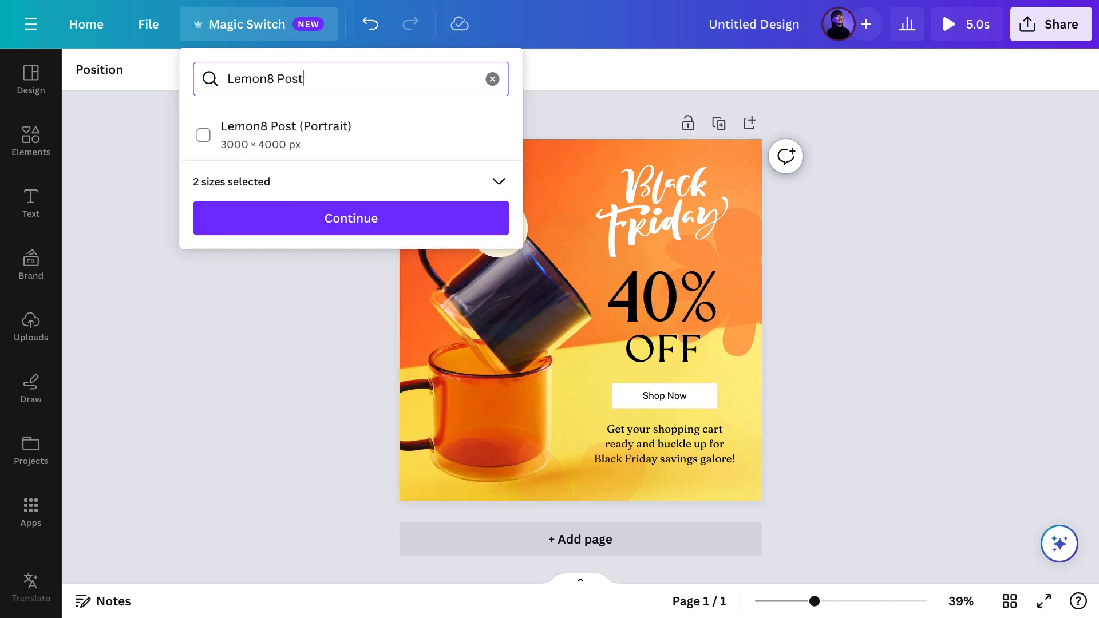
left_click(203, 135)
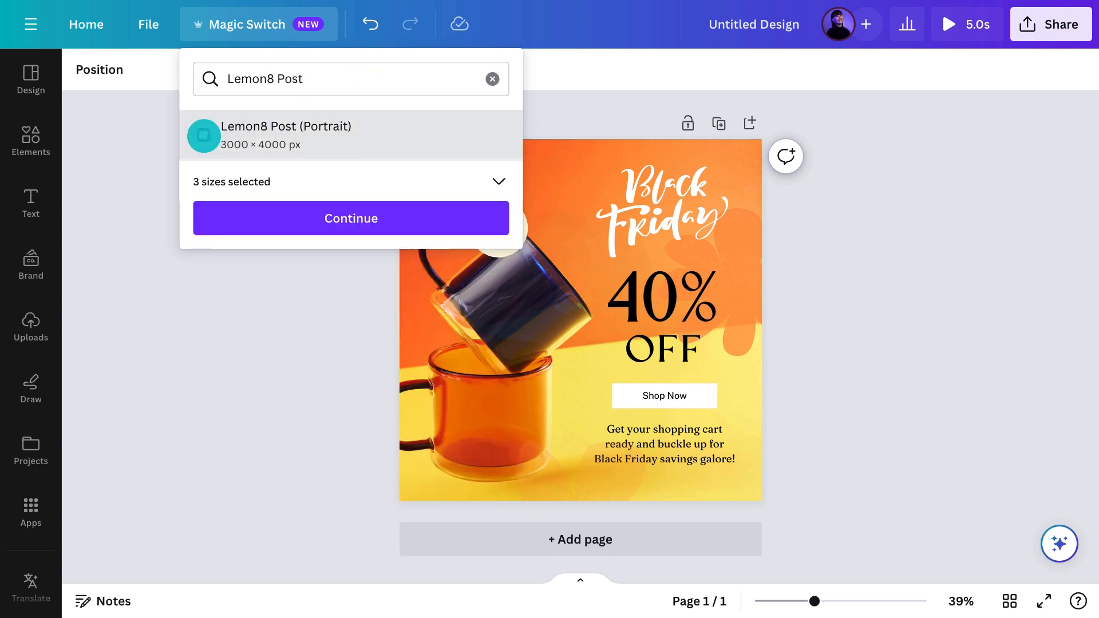
left_click(285, 213)
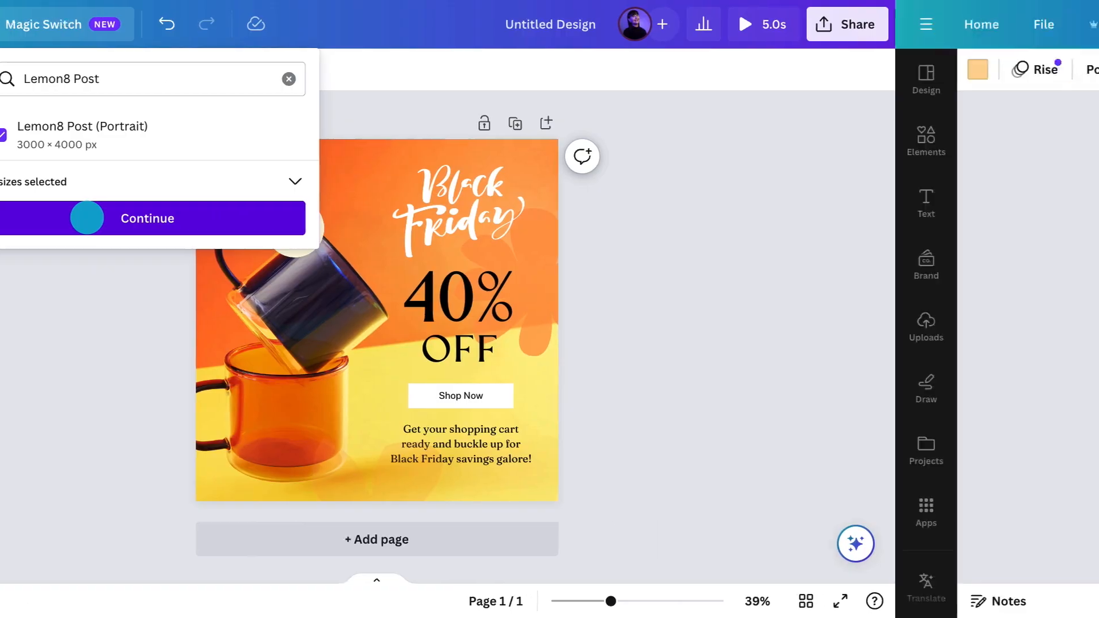
On the Lemon8 Post, move the mugs closer to the offer text and try a slightly lower position for the brand logo.
left_click(456, 183)
left_click_drag(459, 350, 537, 357)
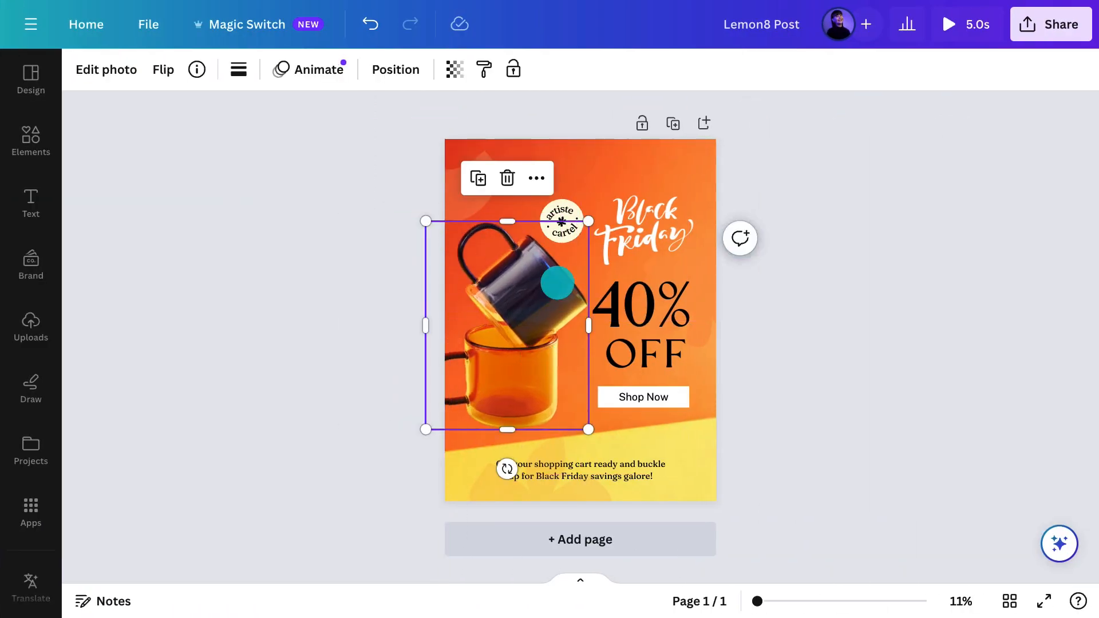
left_click_drag(564, 211, 562, 227)
key("ctrl+z")
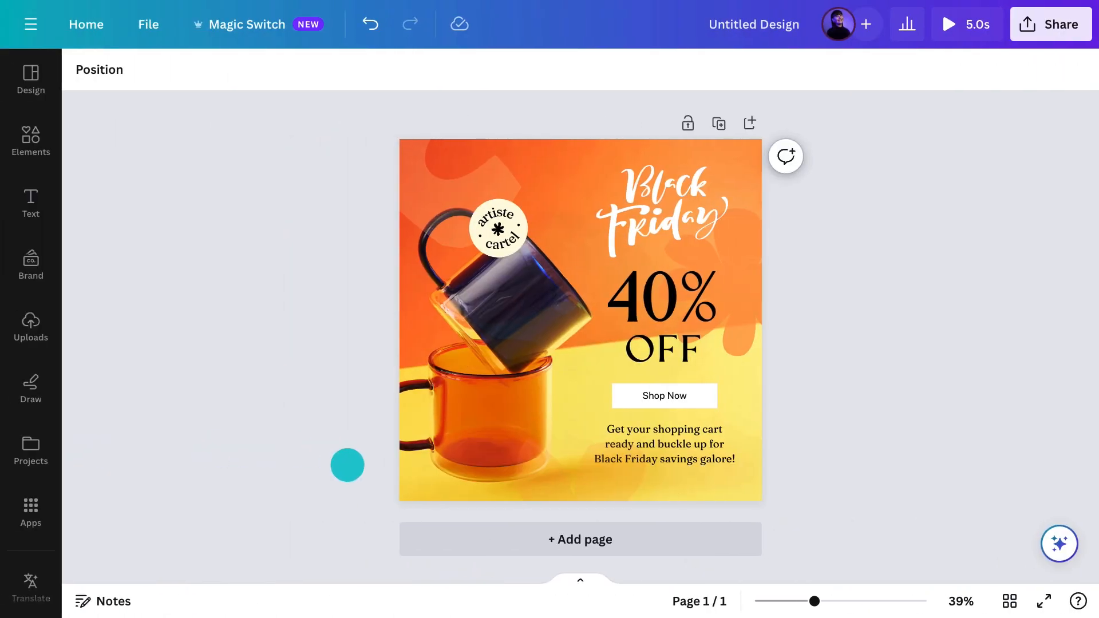
On a new page, have Magic Write generate an Instagram caption for a Sales season offer, including 4 hashtags relevant to bargain hunters.
left_click(459, 537)
key("/")
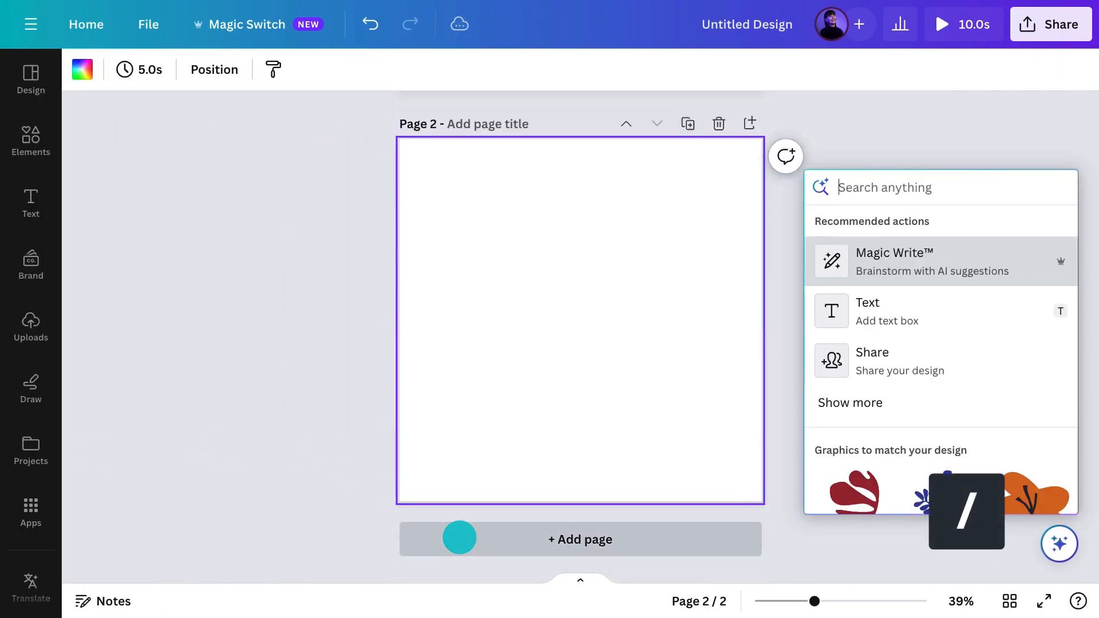
left_click(839, 284)
type("Give me a caption for an Instagram")
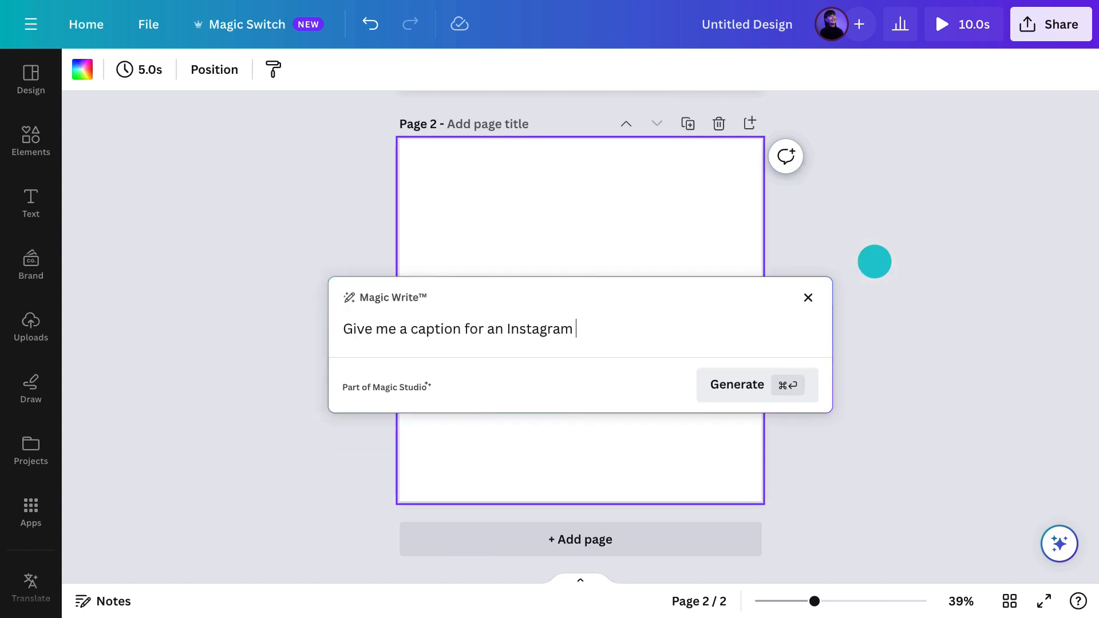
type("gain hunters.")
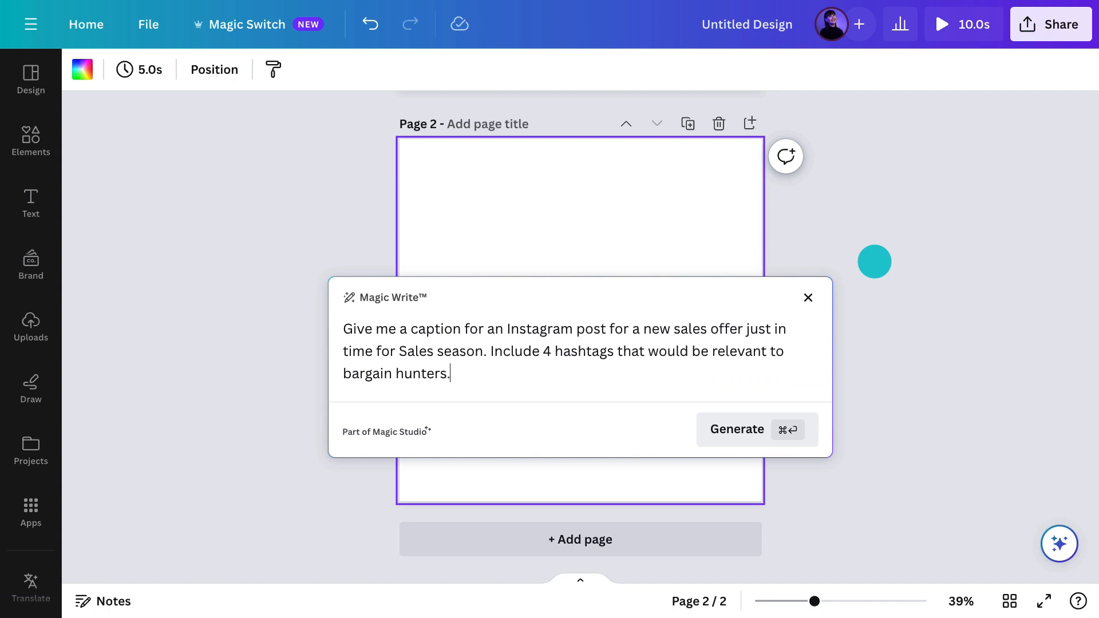
left_click(743, 428)
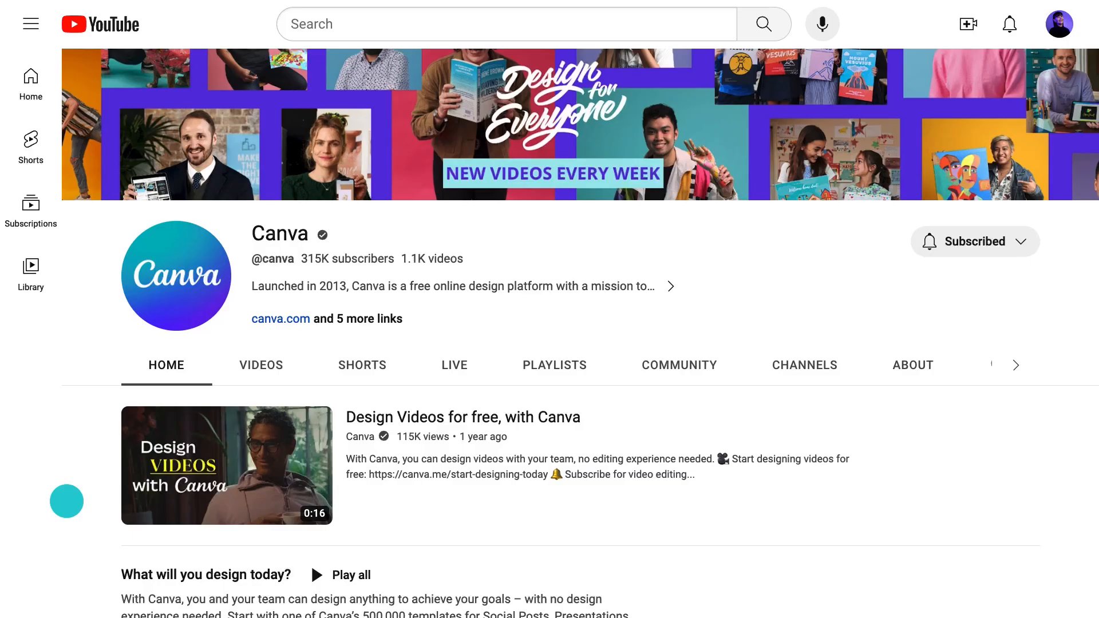
On Canva's YouTube channel, find and open the "Tips from the team at Canva" playlist.
scroll(67, 501, "down", 10)
scroll(66, 502, "down", 5)
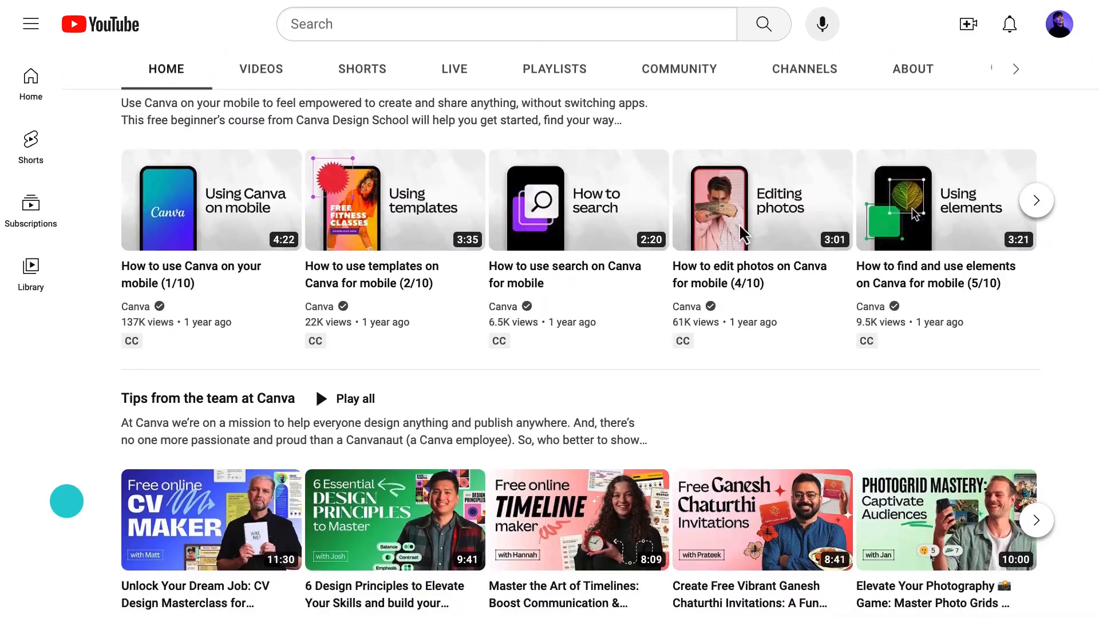
scroll(67, 501, "down", 2)
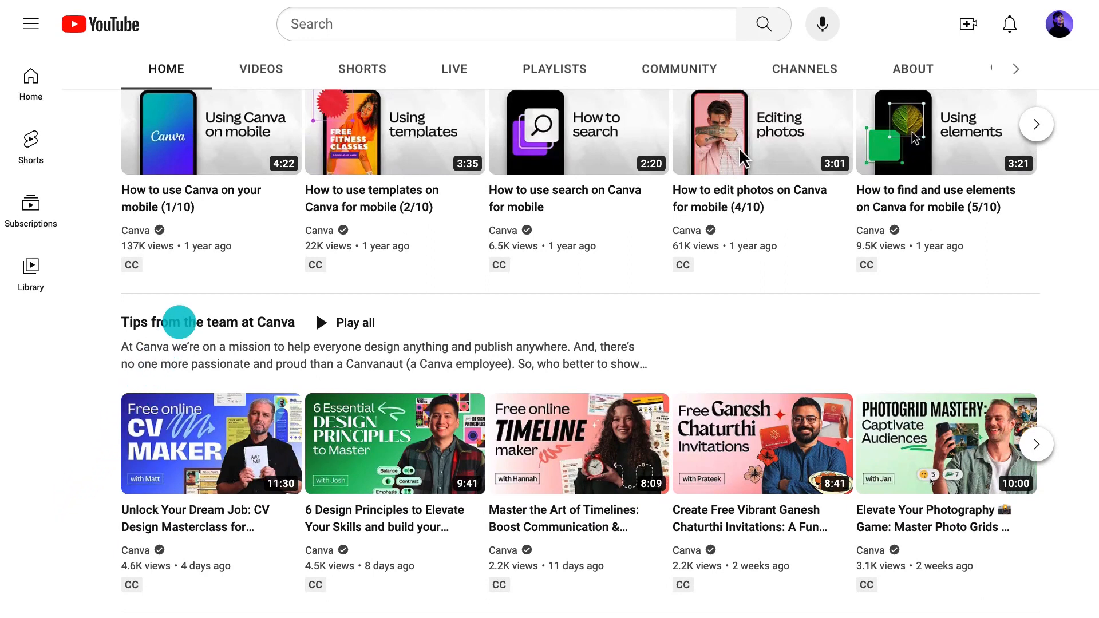
left_click(180, 322)
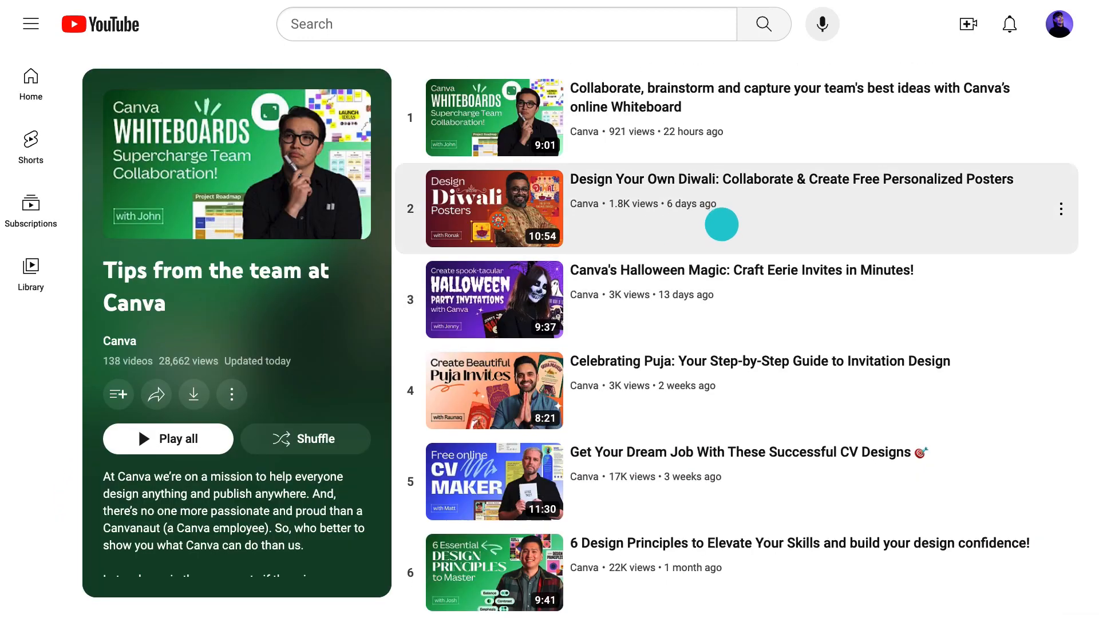
Browse the playlist and open the video "Design irresistible coupons with Canva: boost sales & customer loyalty in minutes!".
scroll(719, 222, "down", 3)
scroll(721, 225, "down", 4)
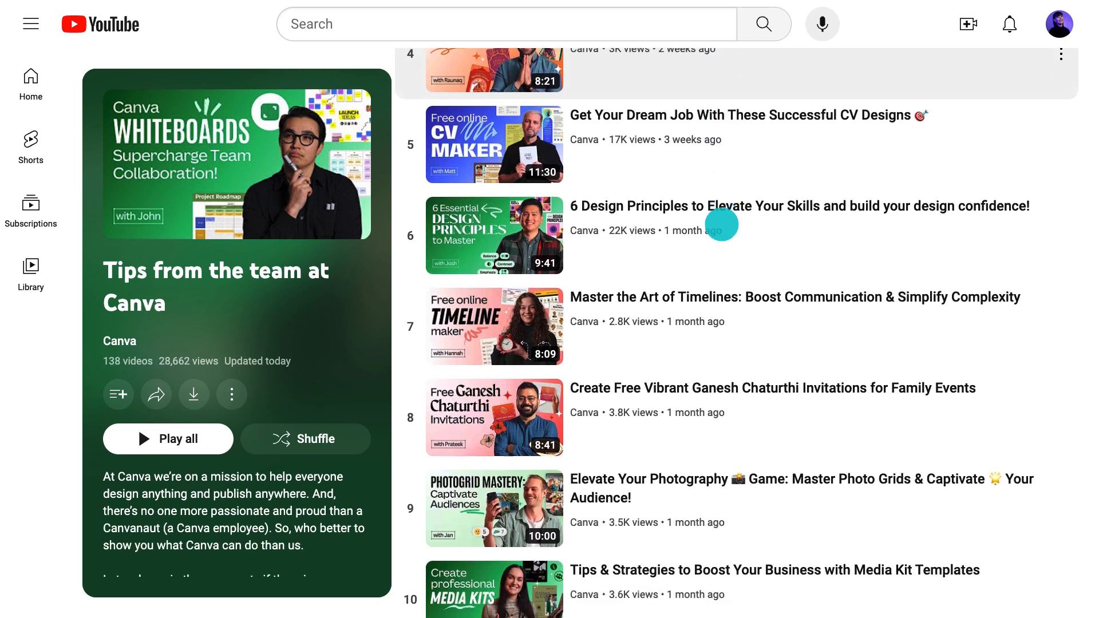
scroll(722, 225, "down", 20)
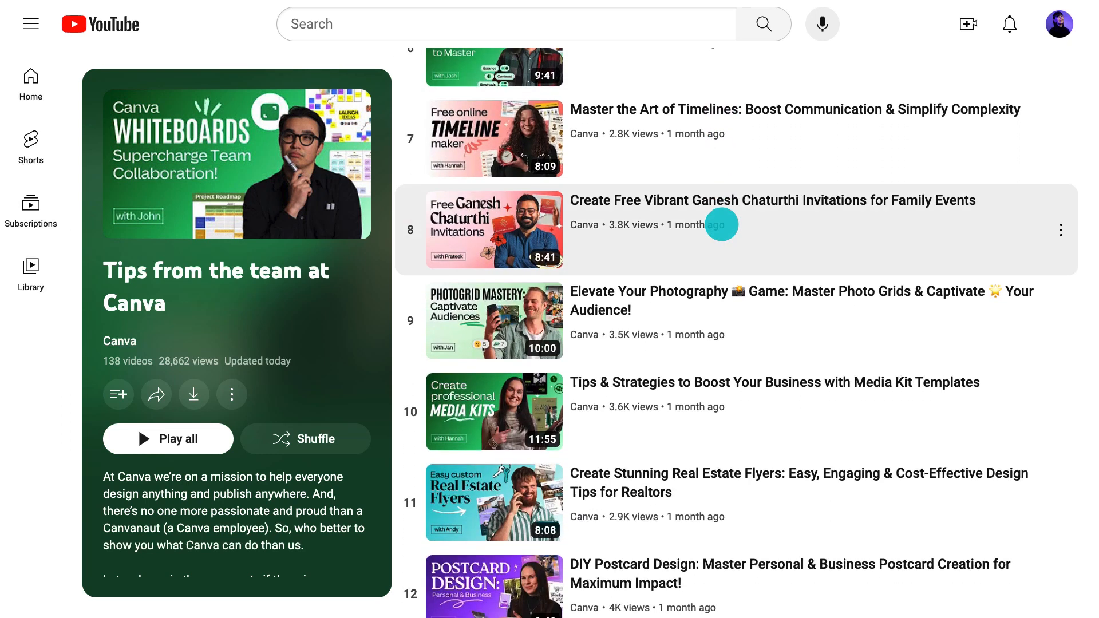
scroll(721, 224, "down", 1)
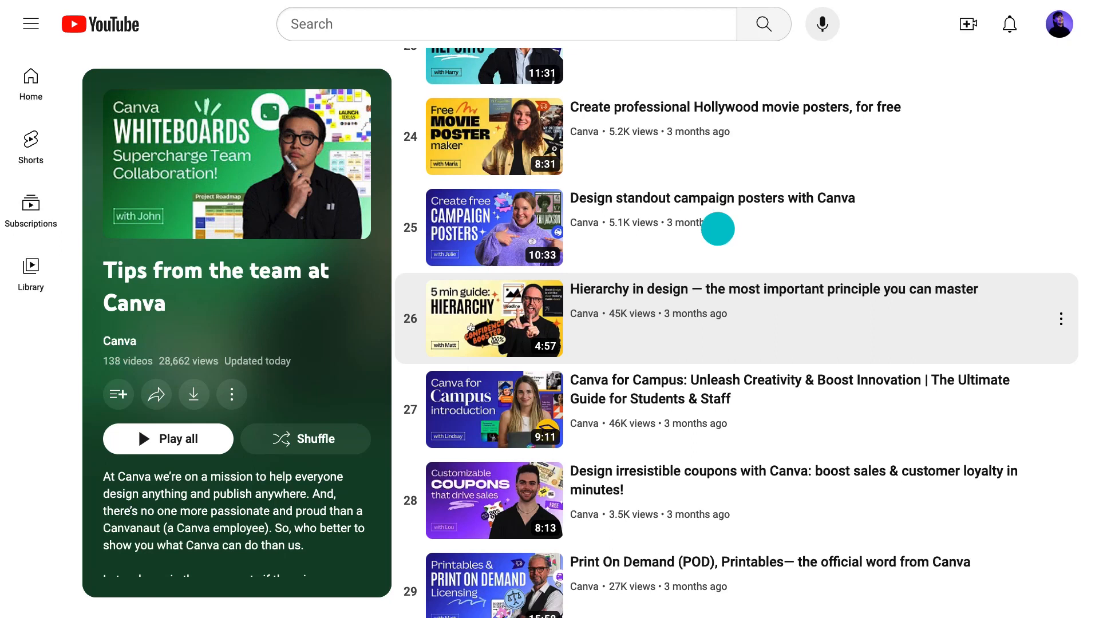
left_click(564, 498)
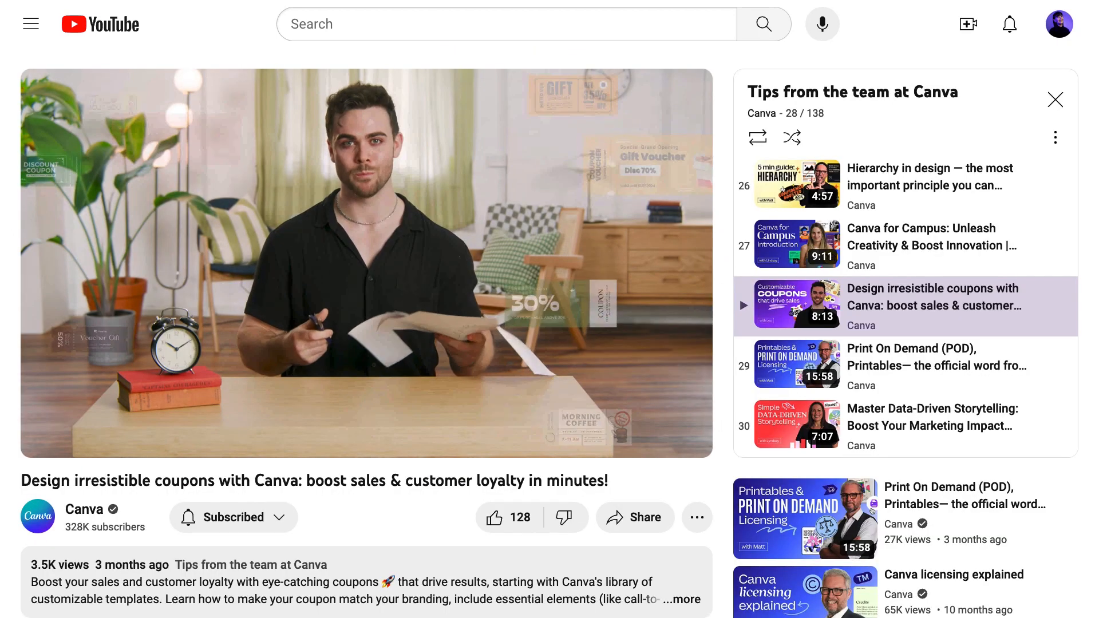